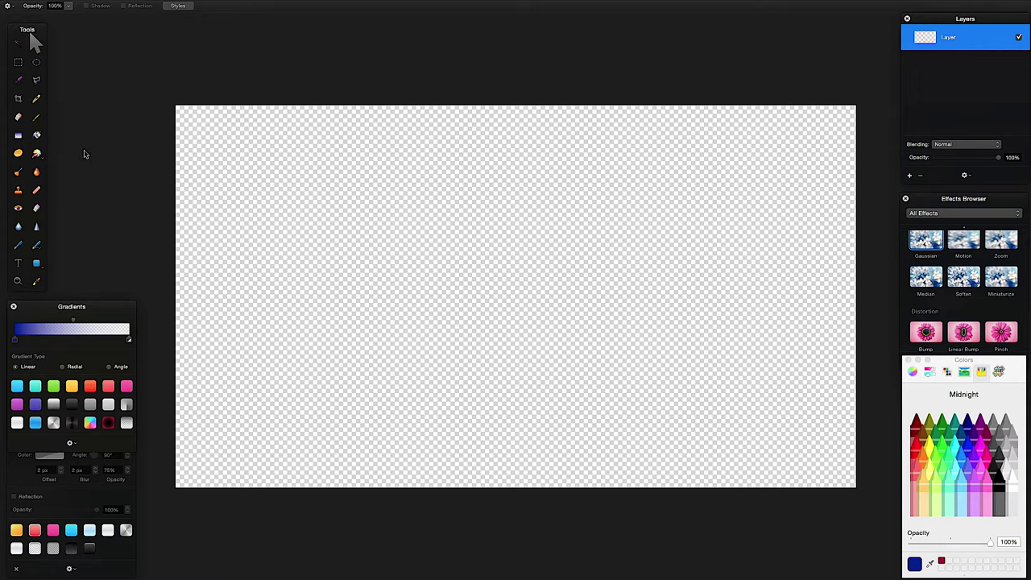
Fill the empty canvas layer with the dark Midnight blue using the Paint Bucket
left_click_drag(29, 32, 32, 28)
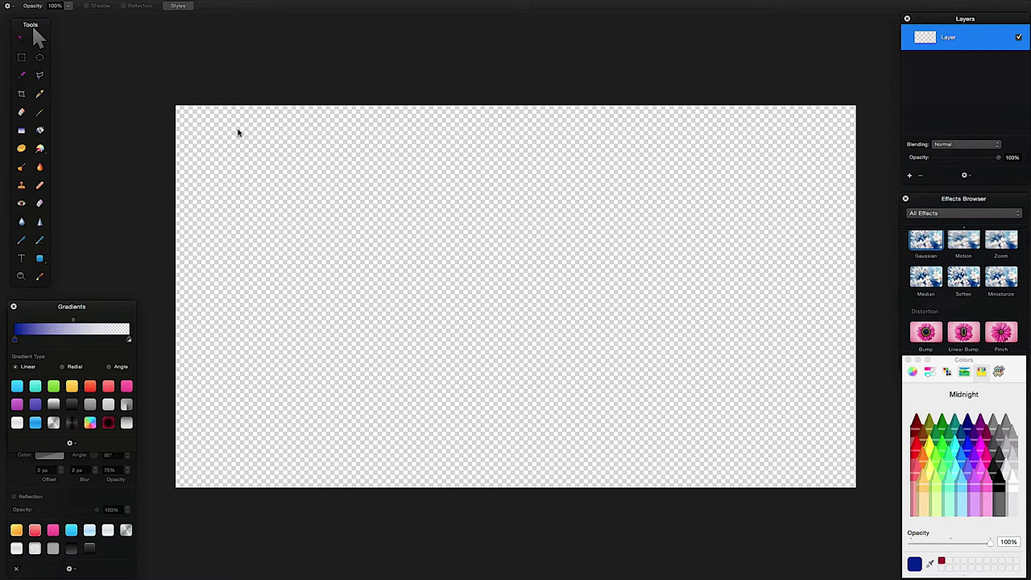
left_click(45, 32)
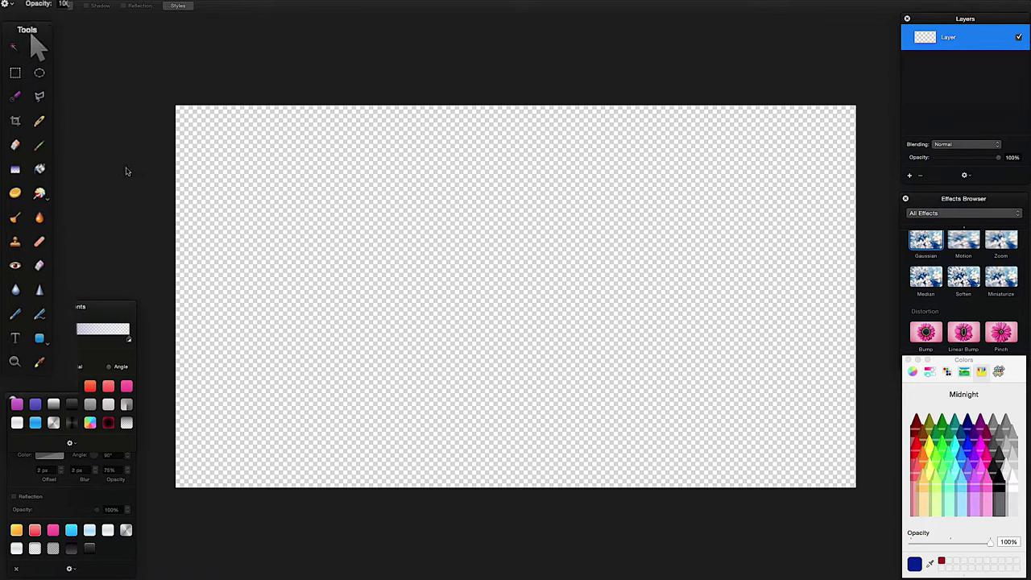
left_click(40, 170)
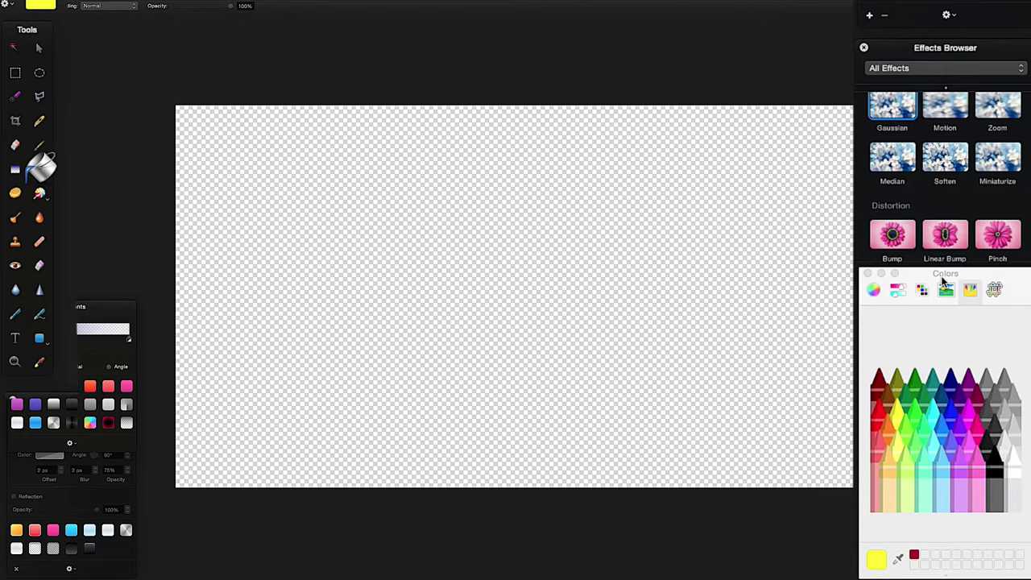
left_click(952, 385)
left_click(612, 283)
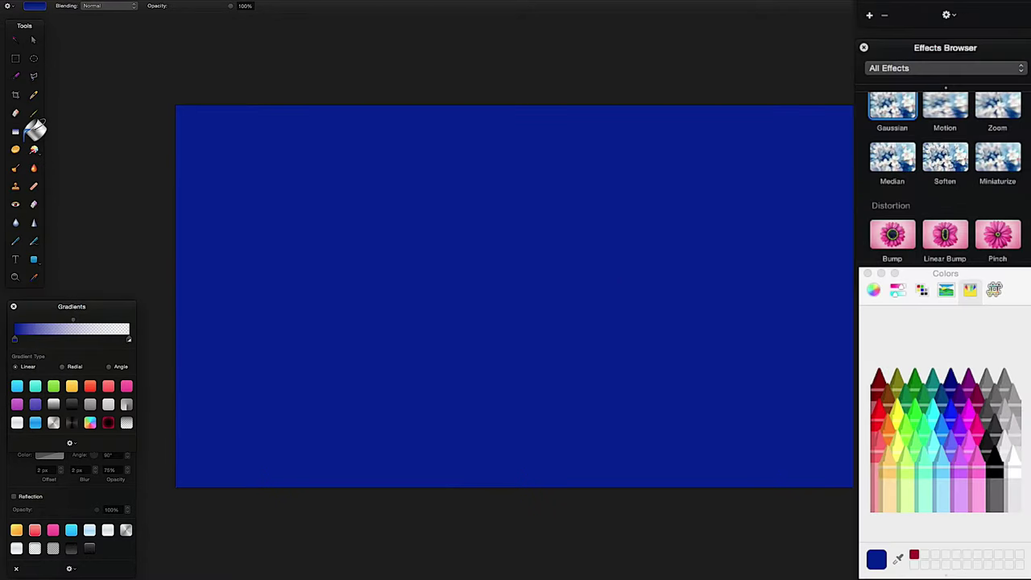
Rename the blue layer as BACKGROUND
double_click(941, 32)
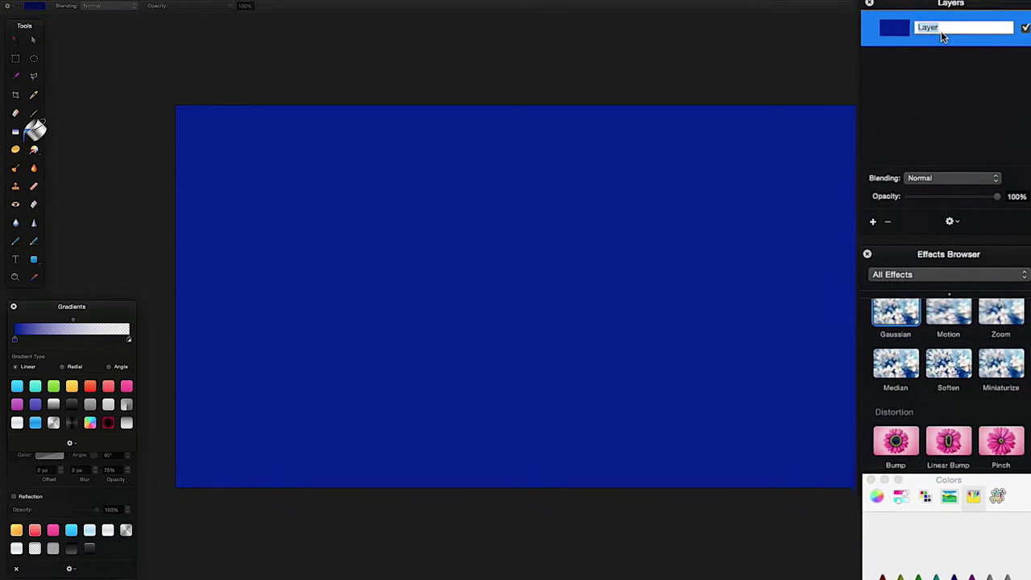
type("BAC")
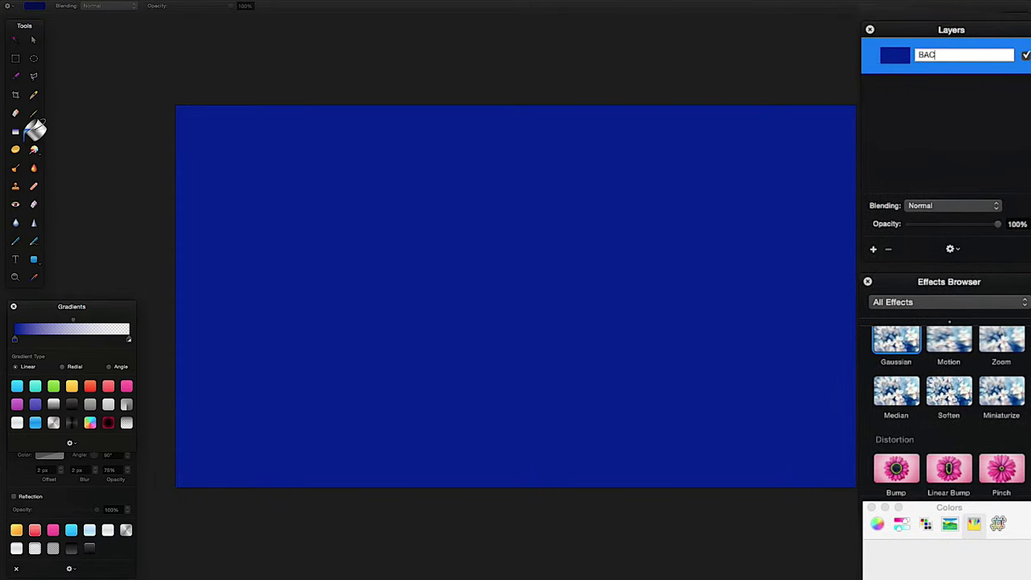
type("KGROUND")
key("Return")
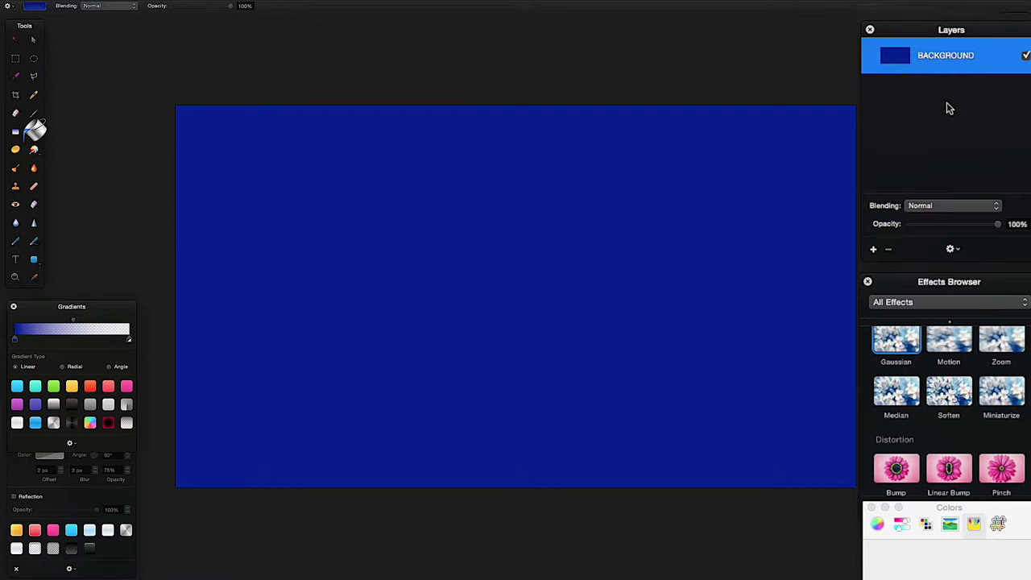
Add a wide text box across the middle of the canvas containing the pink text 13DESIGN
left_click(34, 44)
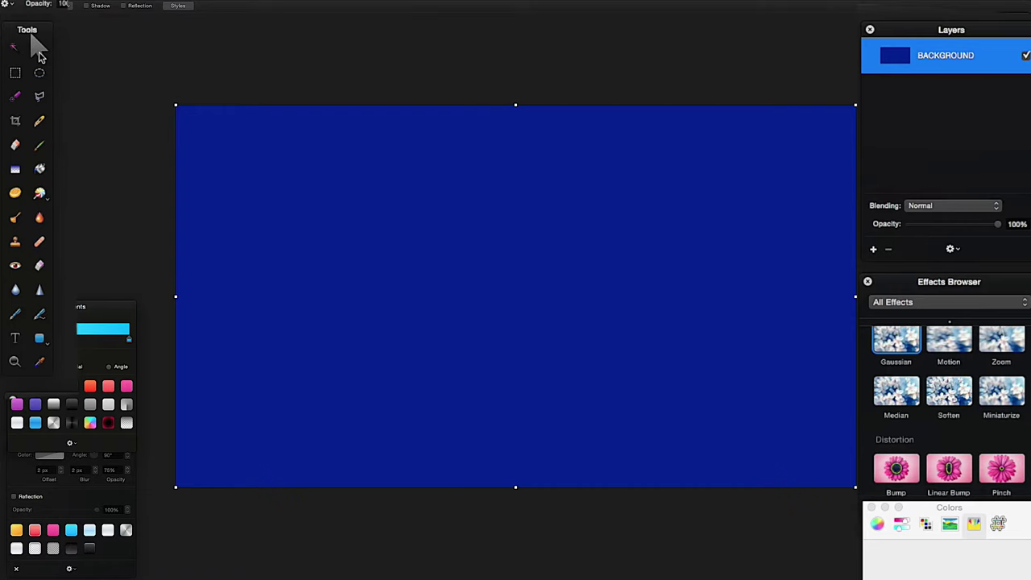
left_click(14, 338)
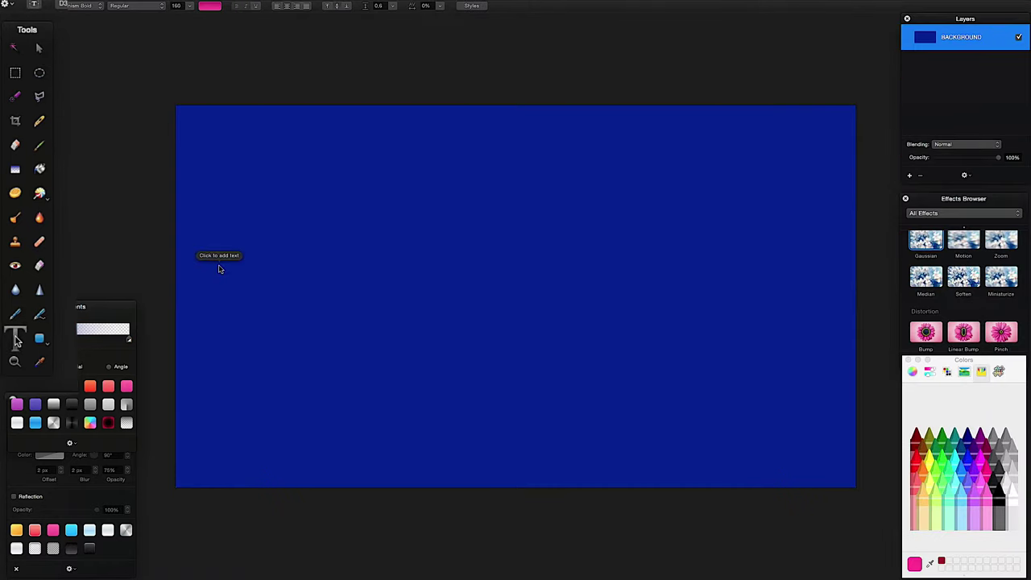
left_click_drag(299, 245, 751, 368)
double_click(593, 308)
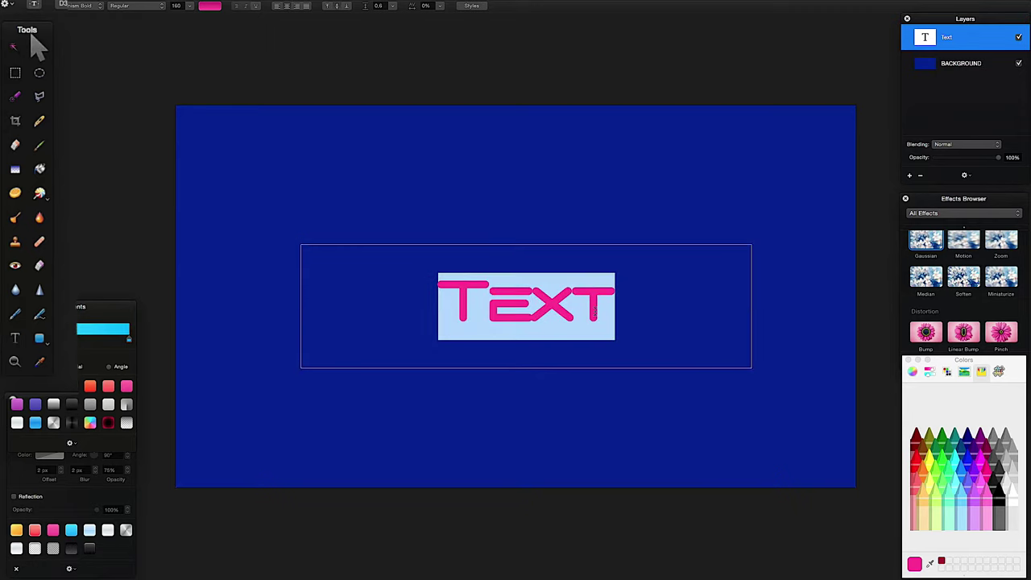
type("13DESIGN")
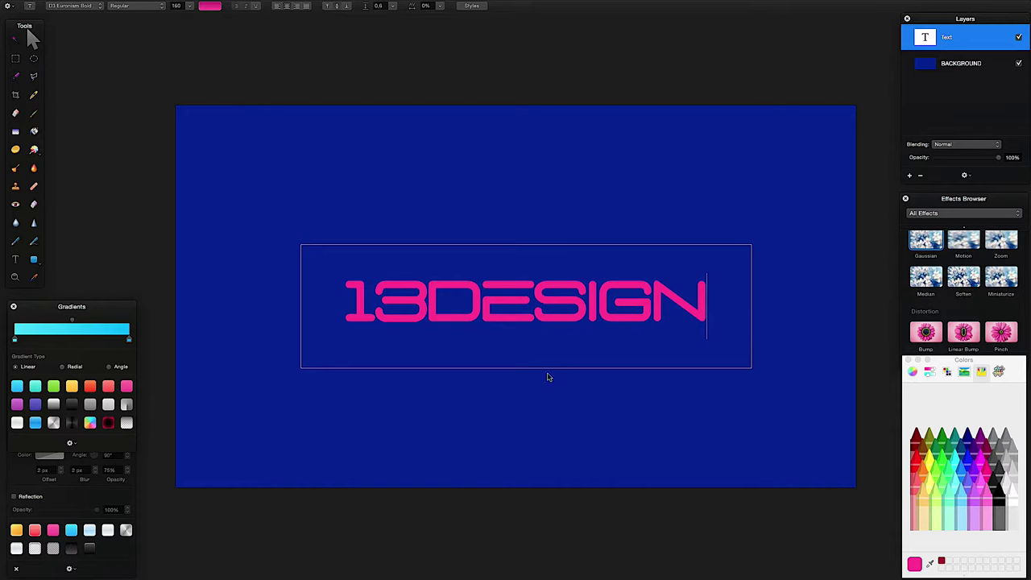
Centre the 13DESIGN text on the canvas and convert its layer into pixels
left_click(491, 280)
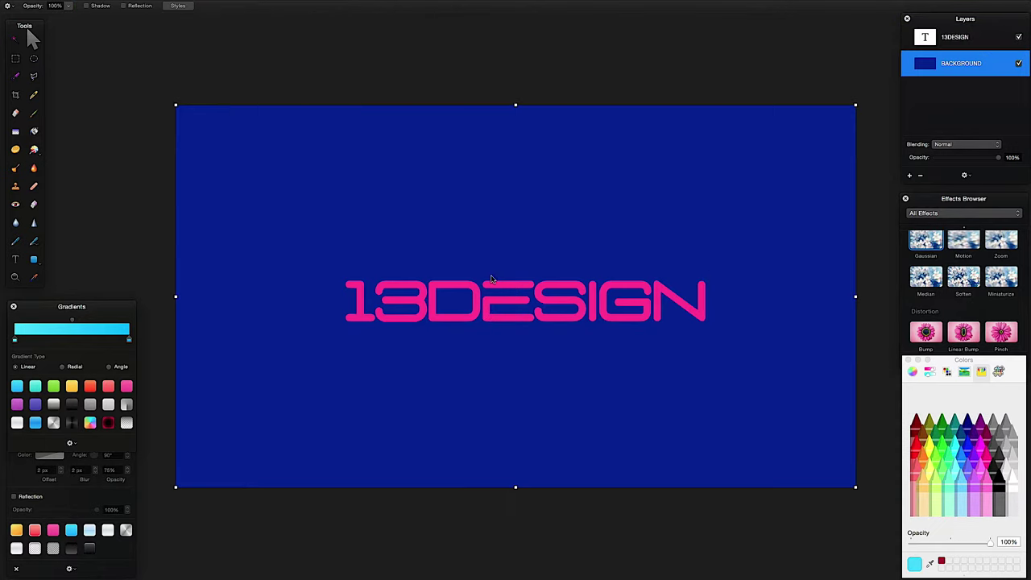
left_click(492, 303)
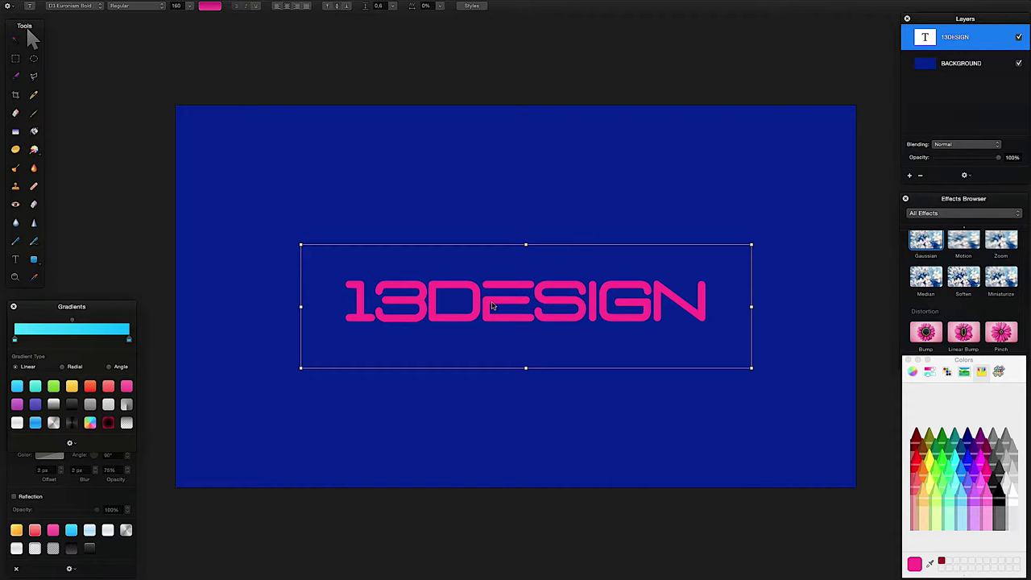
left_click_drag(492, 306, 480, 295)
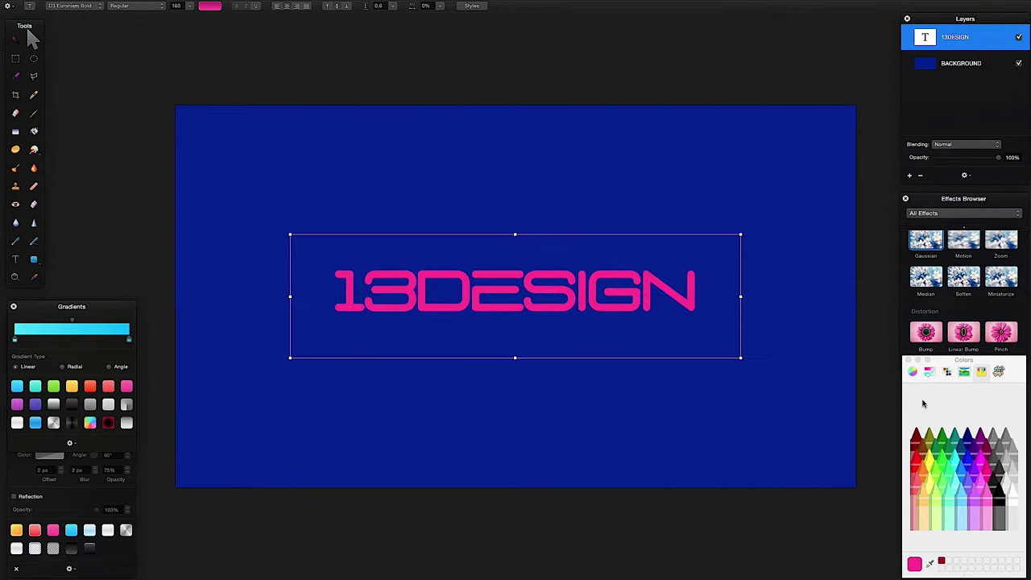
right_click(950, 42)
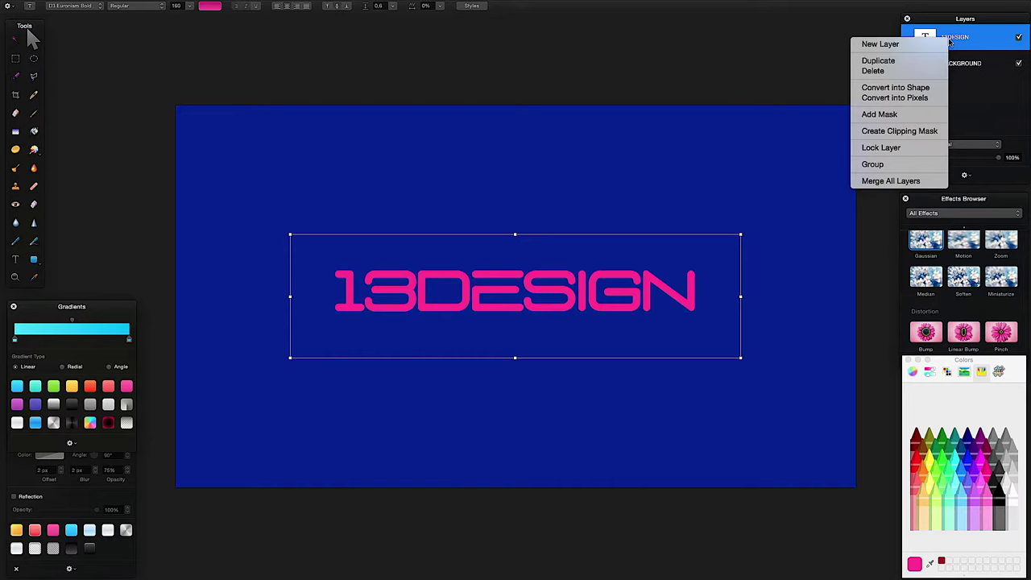
left_click(917, 98)
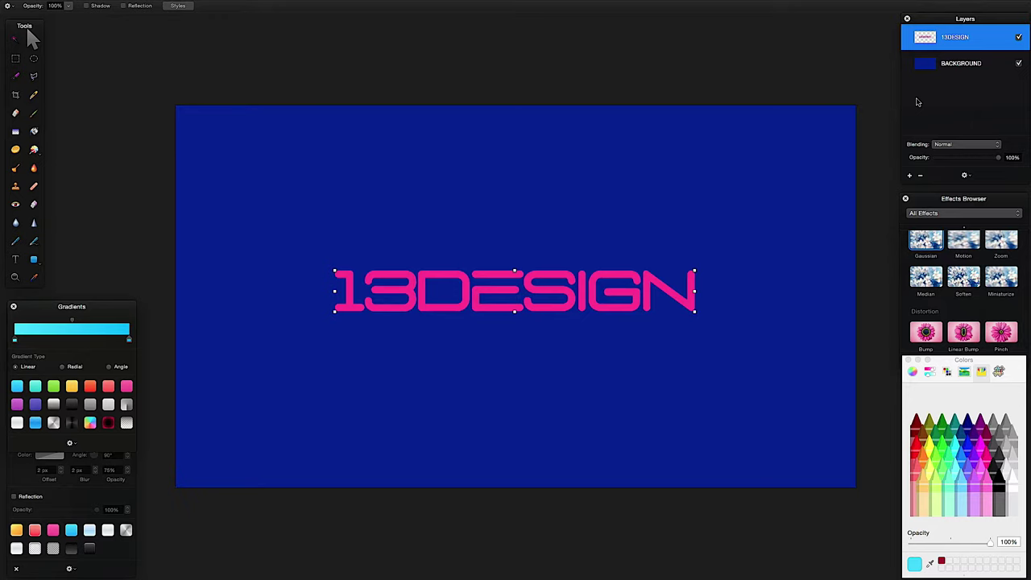
Draw a flat elliptical selection over the upper half of the 13DESIGN lettering, slightly wider than the text
left_click(36, 59)
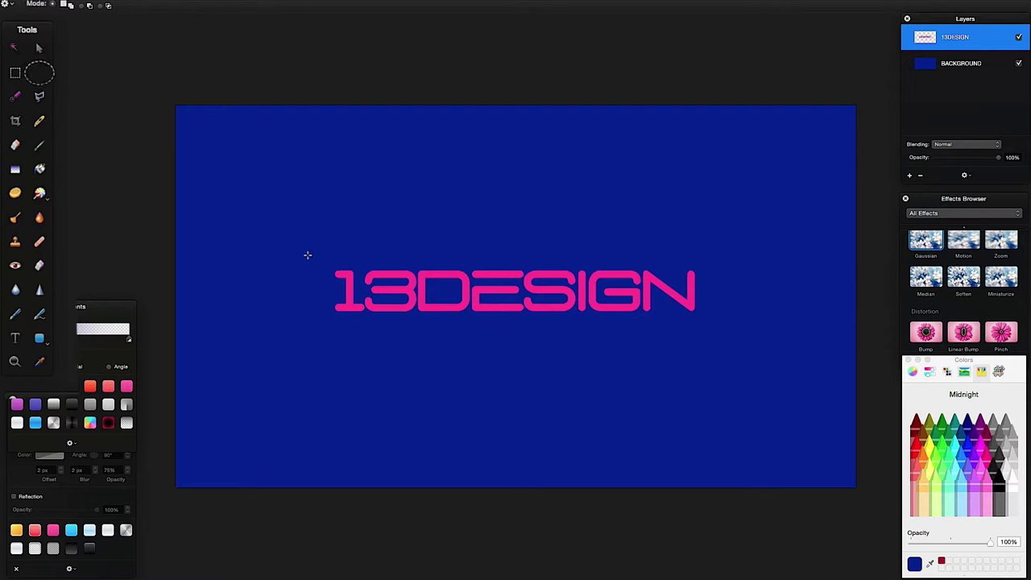
left_click_drag(307, 255, 370, 269)
left_click_drag(614, 302, 707, 294)
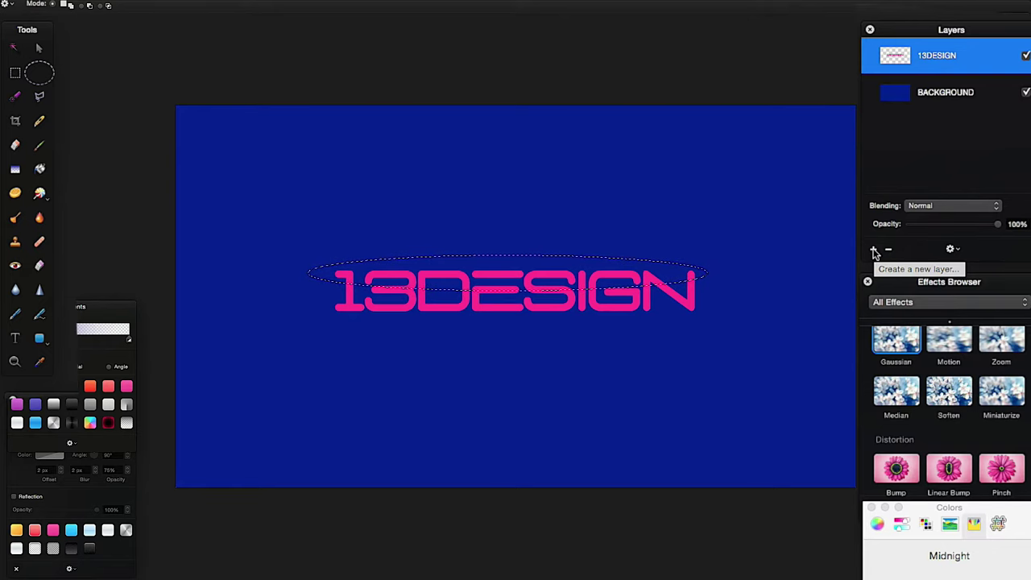
Create a new layer above the lettering and fill the elliptical selection with yellow
left_click(875, 251)
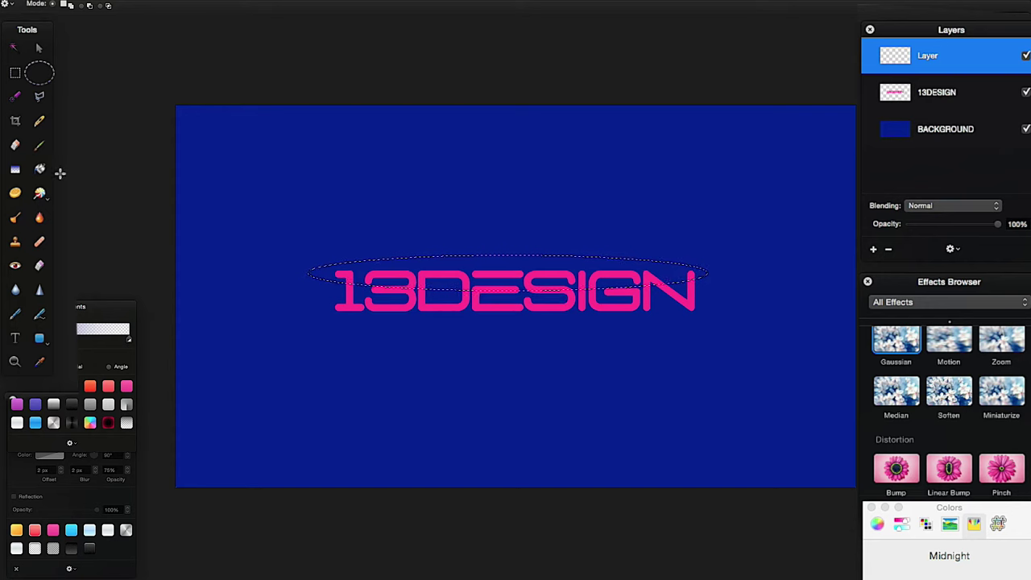
left_click(39, 169)
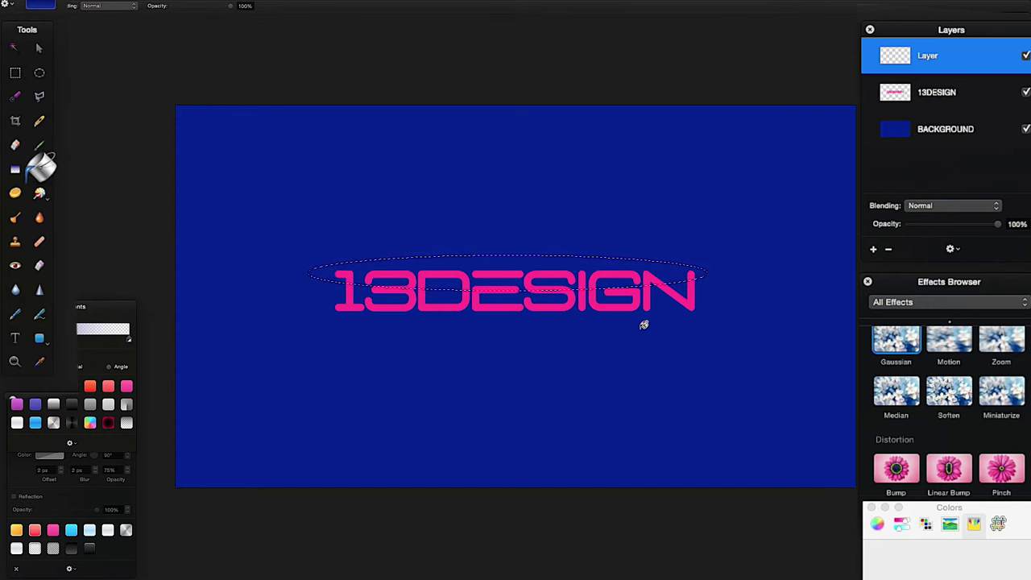
left_click(901, 530)
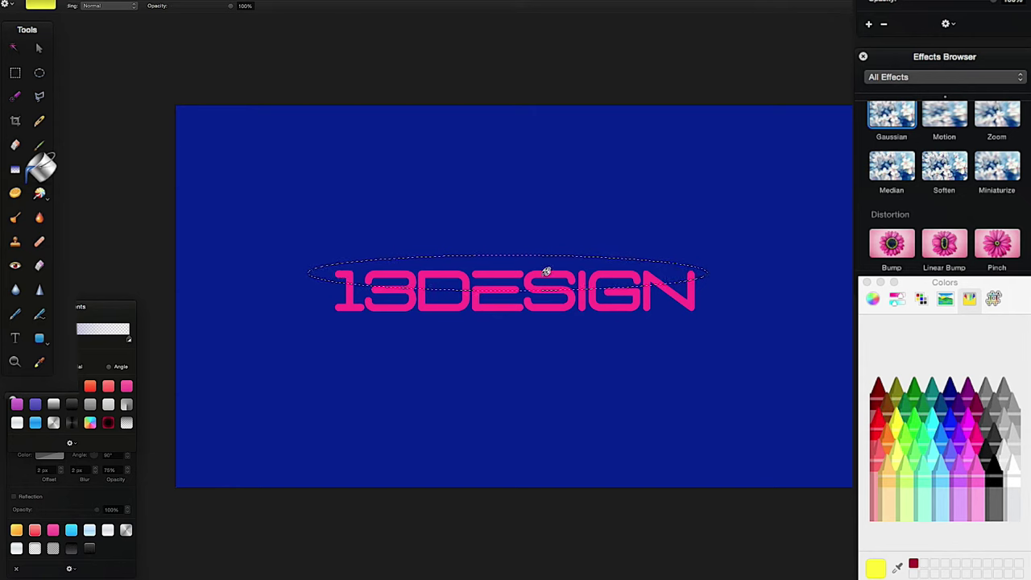
left_click(505, 266)
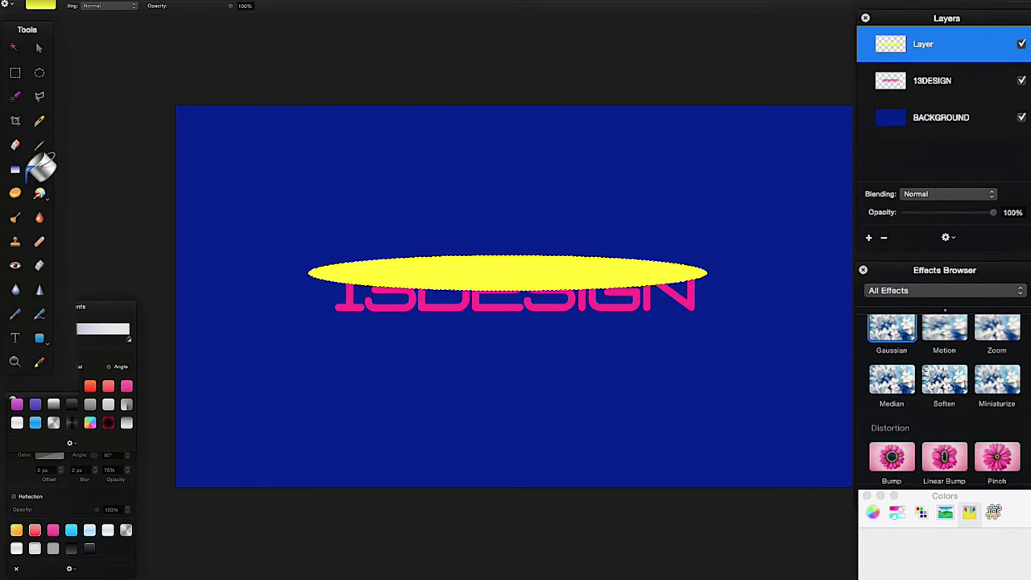
Trim the yellow ellipse to the letter shapes by loading the 13DESIGN selection, inverting it, deleting the excess on the ellipse's layer, and deselecting
left_click(38, 53)
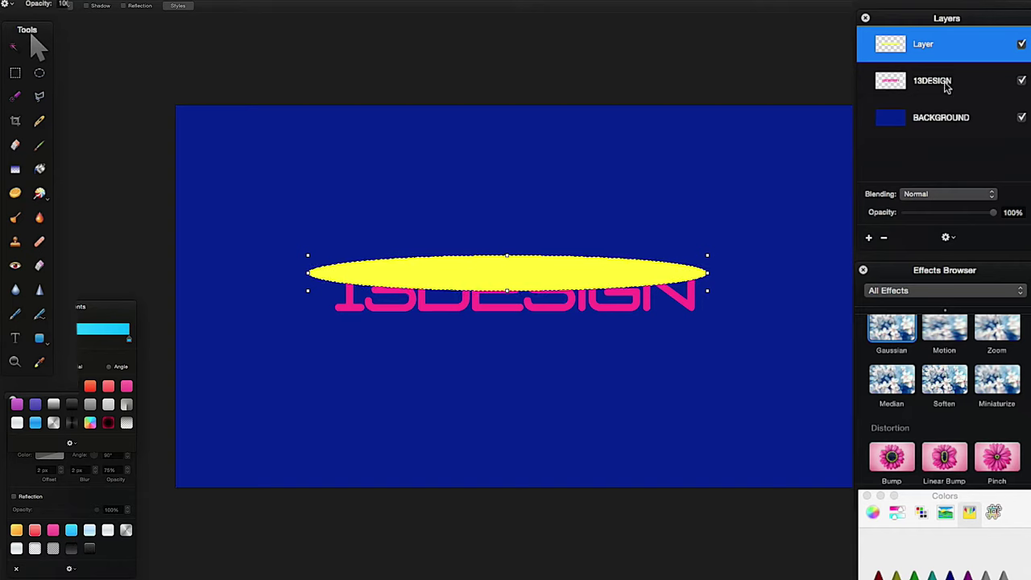
left_click(893, 84)
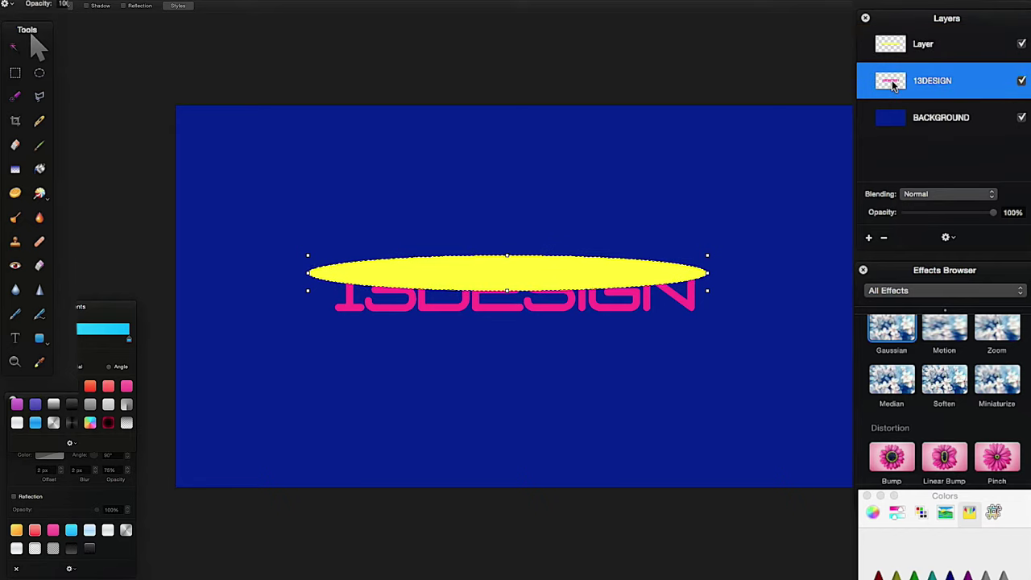
left_click(922, 49)
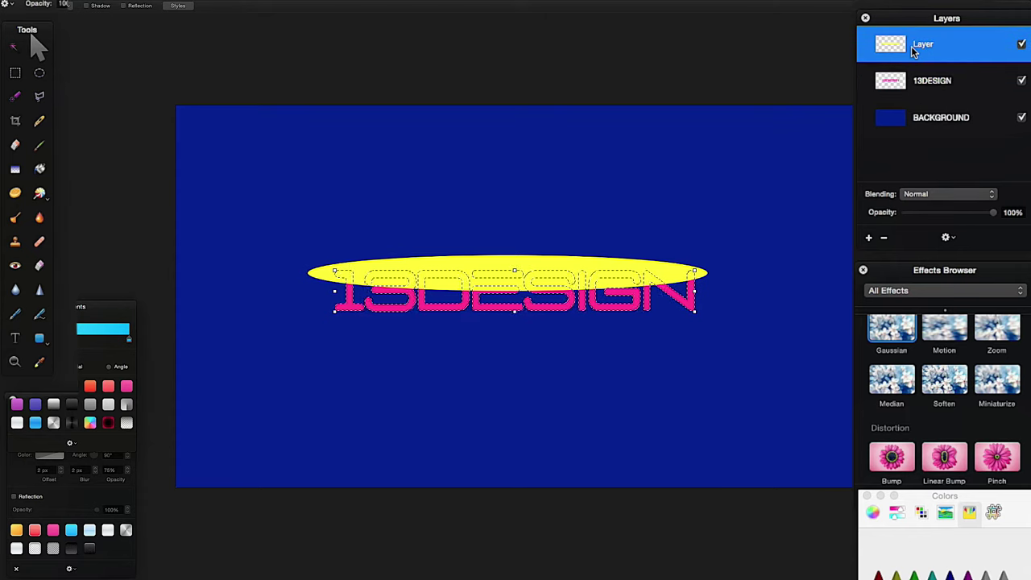
mouse_move(121, 4)
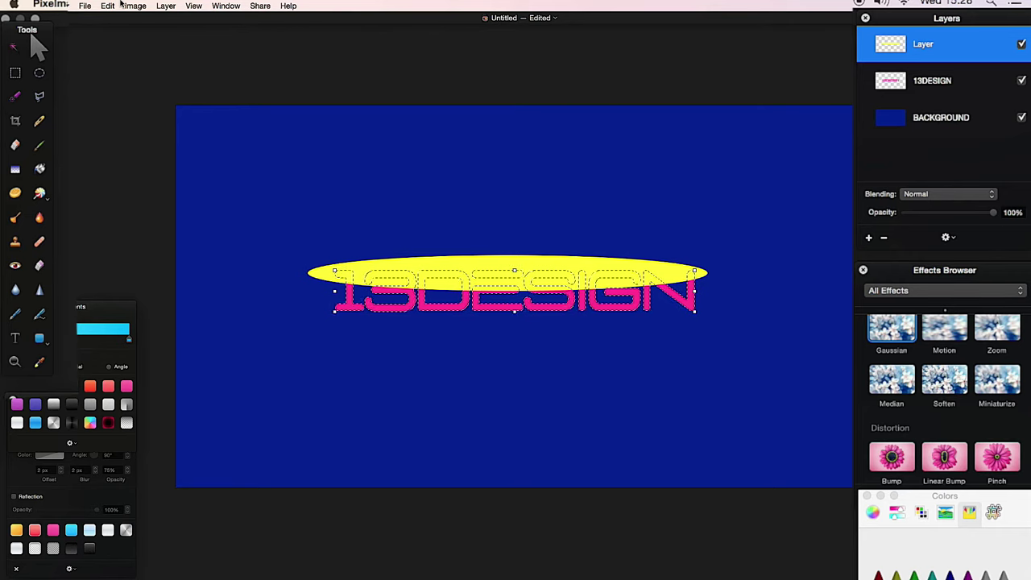
left_click(108, 7)
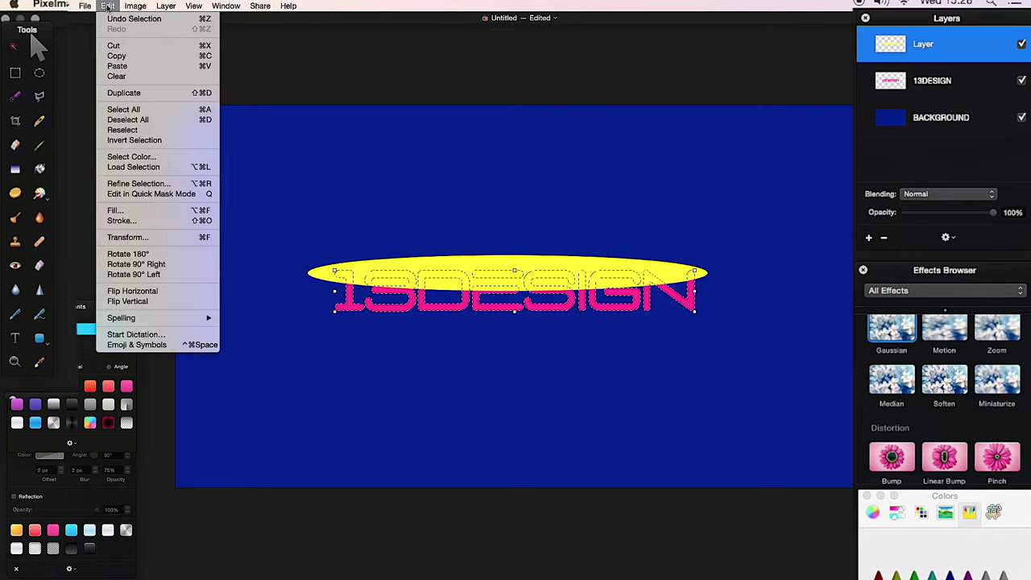
left_click(135, 140)
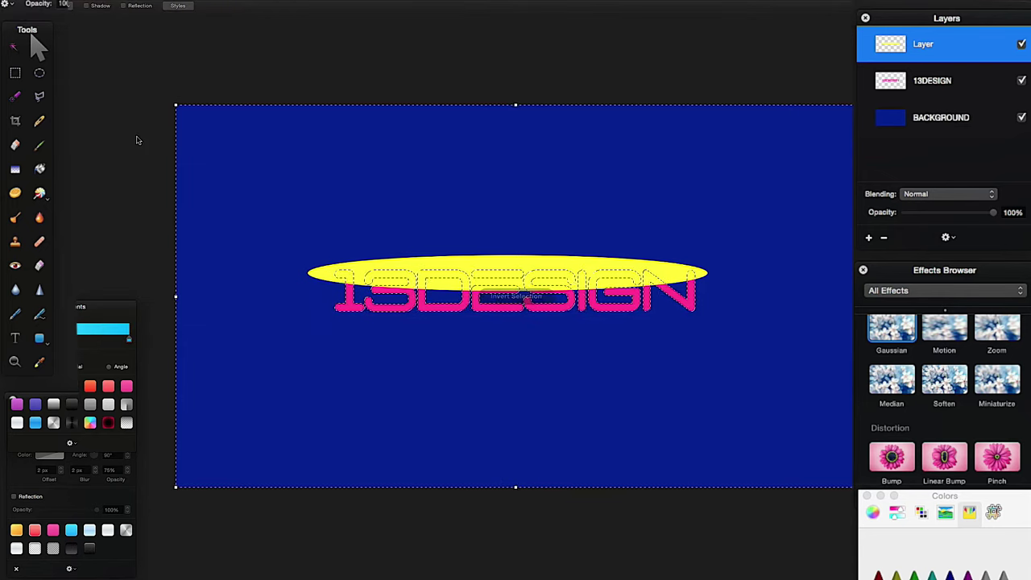
key("Delete")
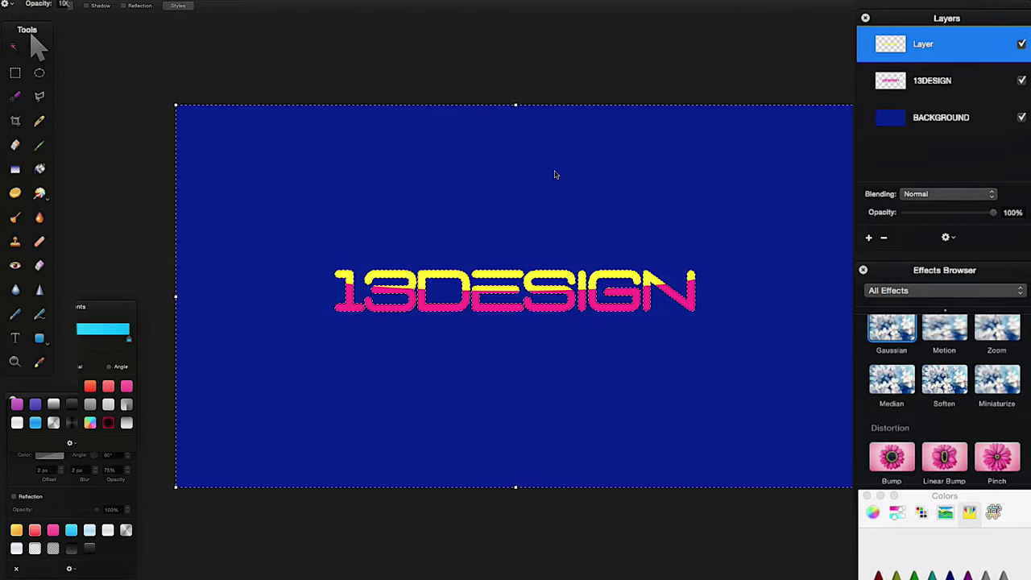
key("super+shift+i")
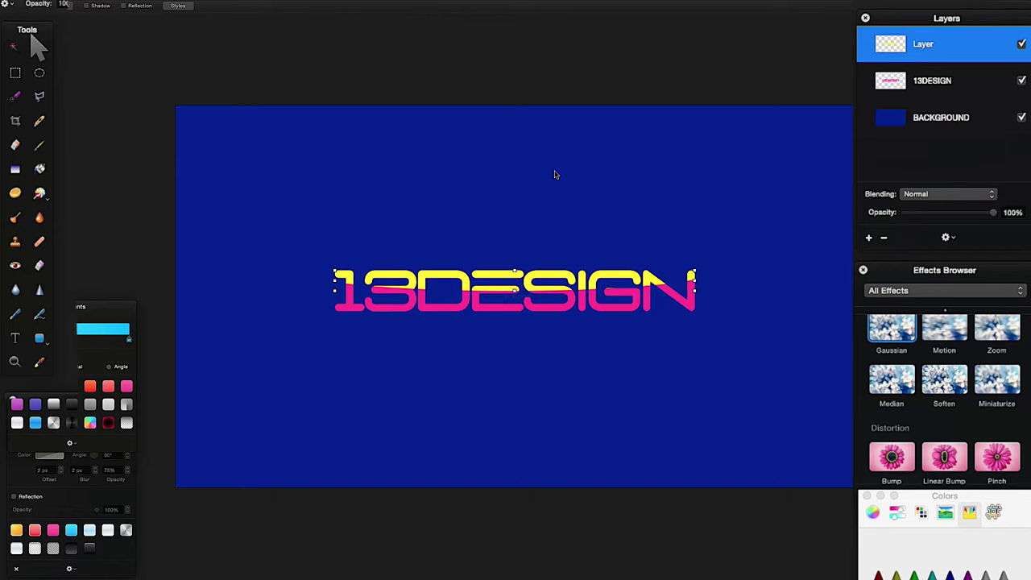
Move the yellow upper half up off the pink lettering to show it is separate, and undo the move
left_click(910, 84)
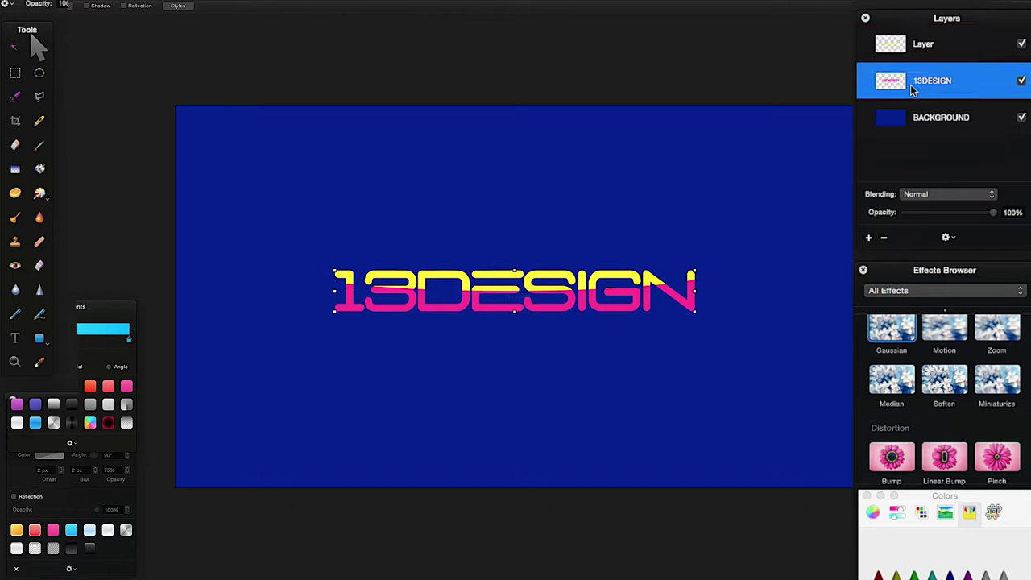
left_click(913, 49)
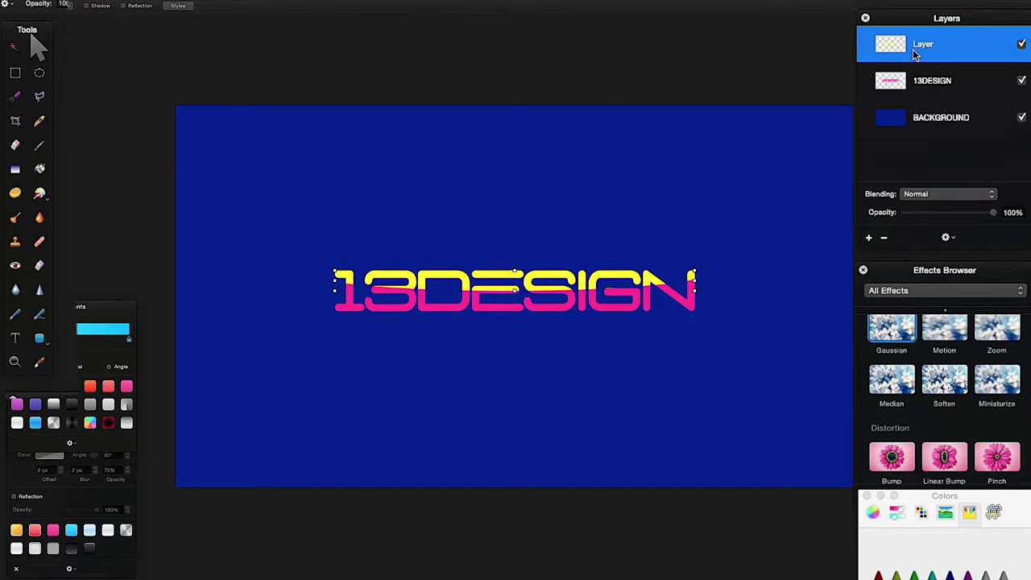
left_click(493, 277)
left_click_drag(493, 277, 493, 259)
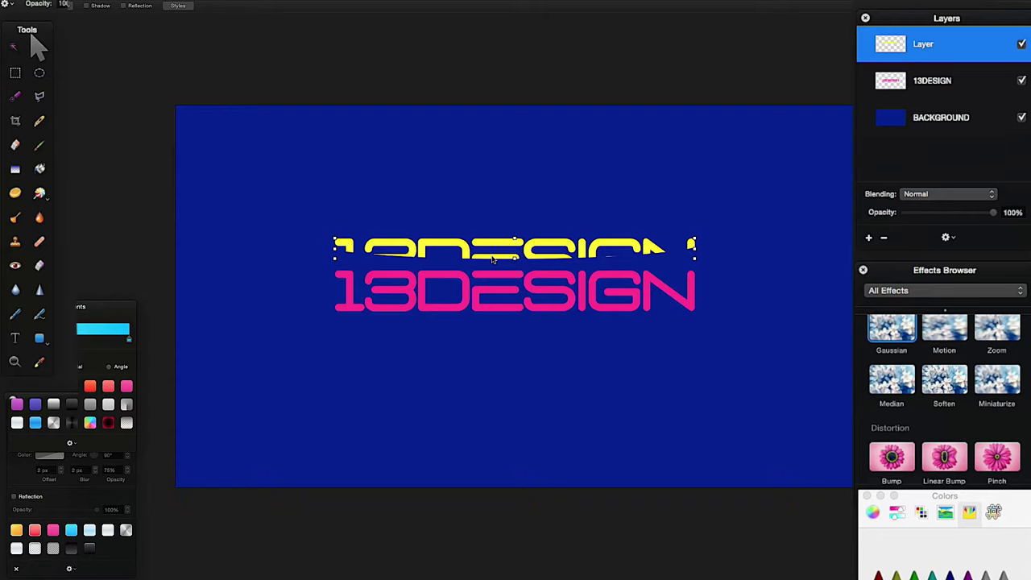
left_click(955, 75)
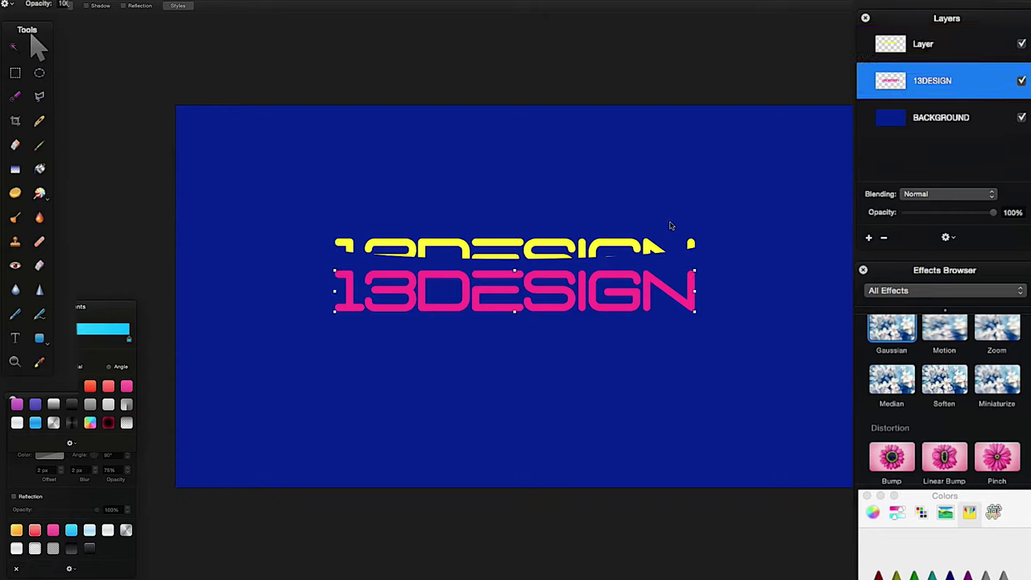
key("super+z")
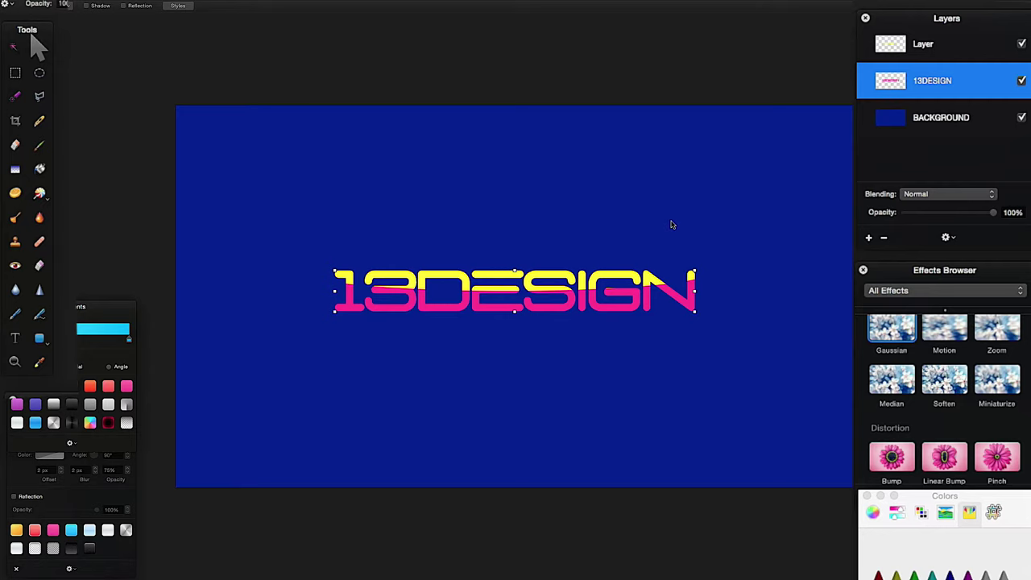
Rename the yellow upper-half layer as TOPBASE 1 and the pink 13DESIGN layer as BOTTOM BASE 1
left_click(924, 49)
double_click(924, 47)
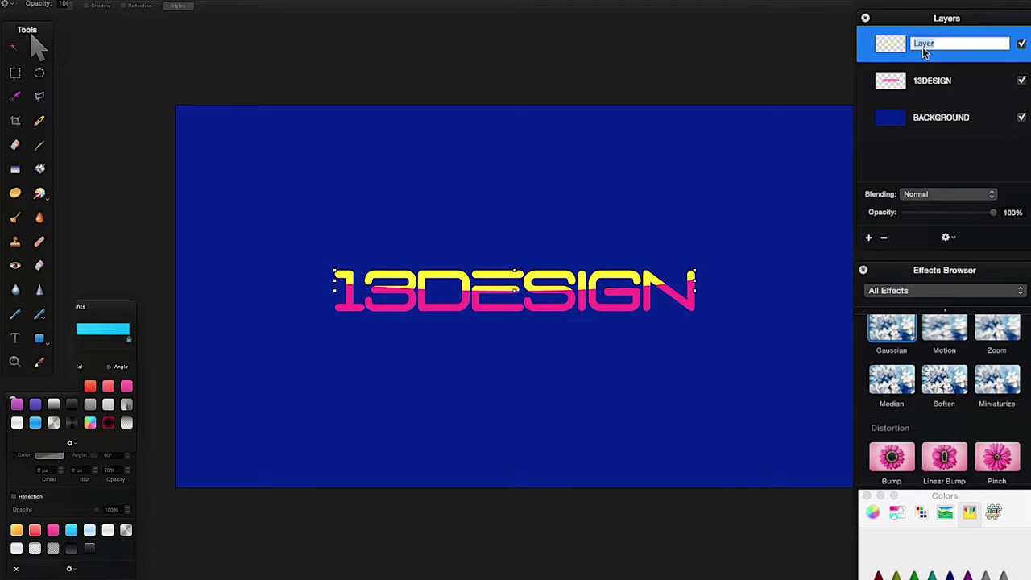
type("TOPBASE 1")
double_click(927, 84)
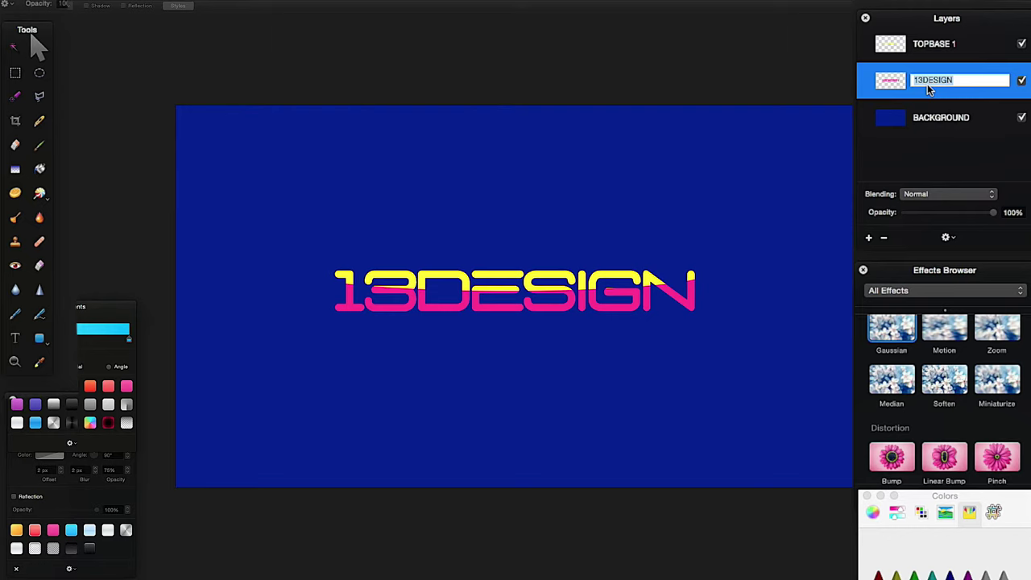
type("BOTTOM BASE 1")
On BOTTOM BASE 1, select the upper half of the lettering with a wide flat ellipse, delete the pink inside it, and deselect
left_click(897, 55)
left_click(892, 87)
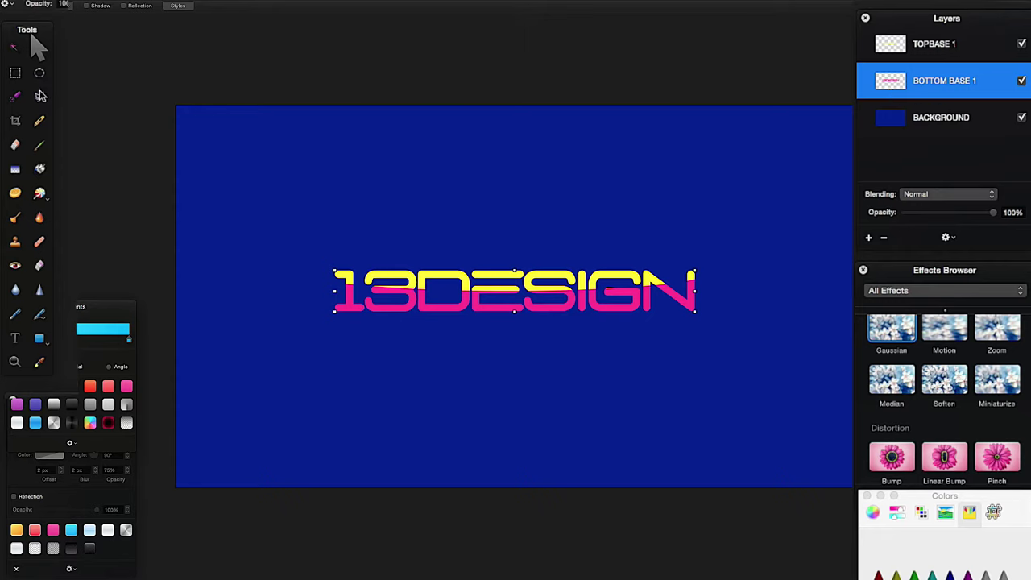
left_click(40, 73)
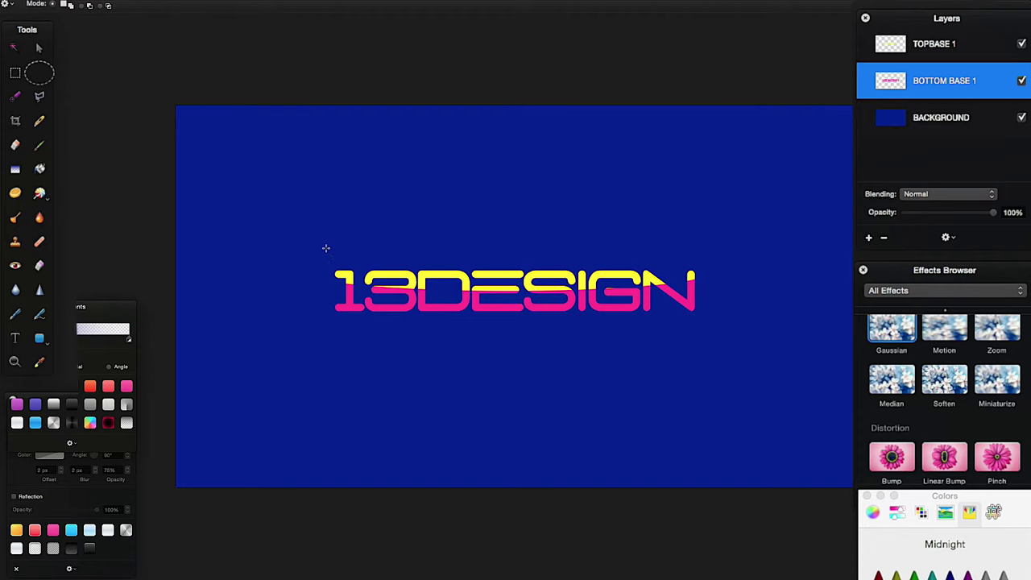
left_click_drag(324, 249, 510, 288)
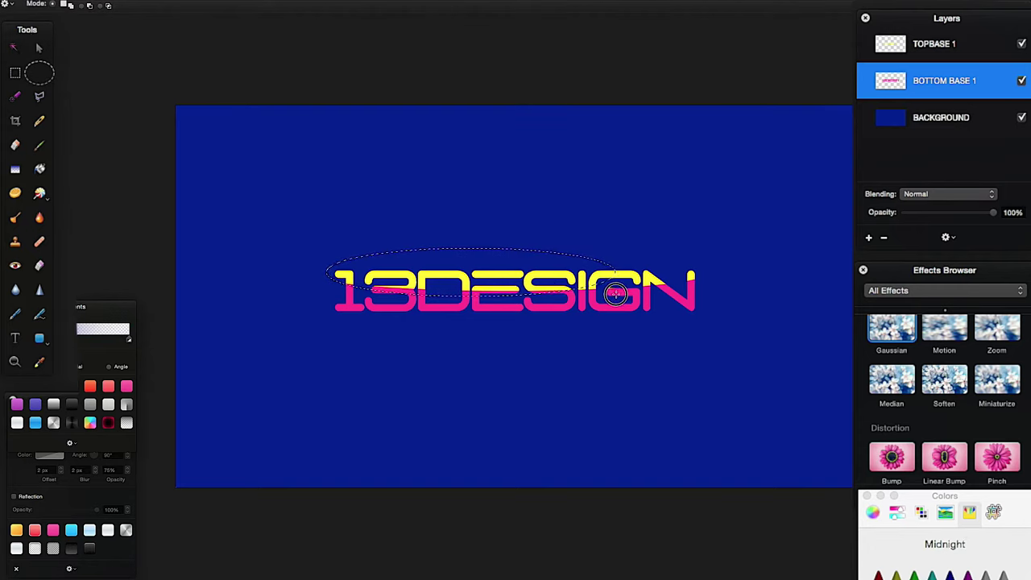
left_click_drag(616, 295, 675, 294)
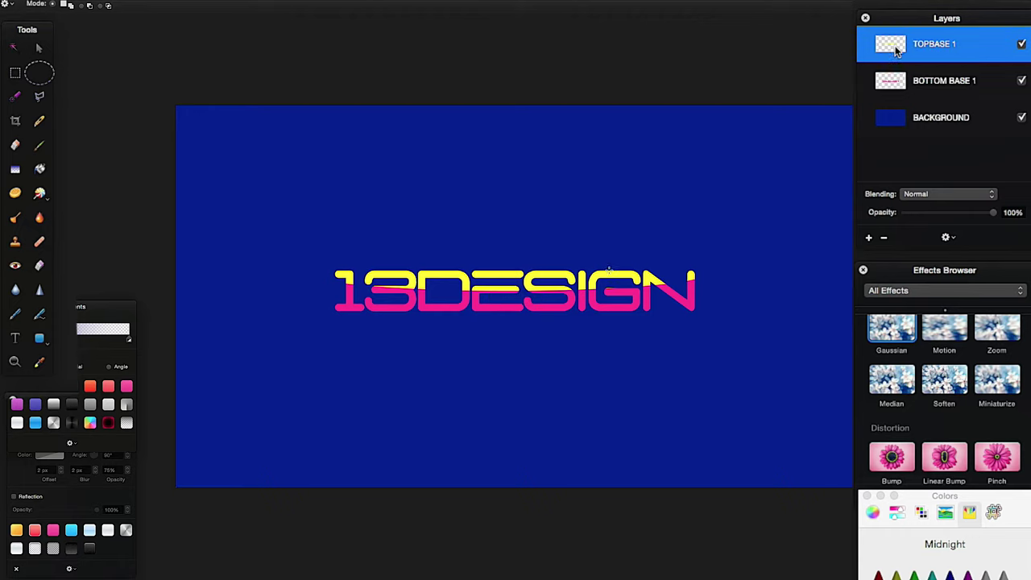
Move TOPBASE 1 slightly up to leave a thin gap above the pink half, and nudge it sideways into alignment
left_click(892, 50)
left_click(39, 48)
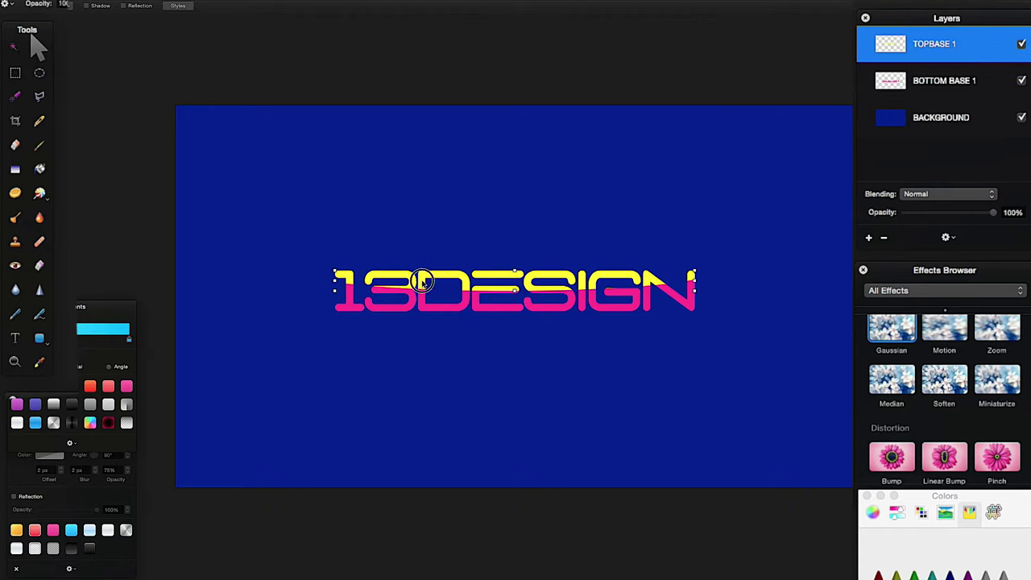
mouse_move(425, 283)
left_mouse_down()
mouse_move(422, 238)
mouse_move(424, 273)
left_mouse_up()
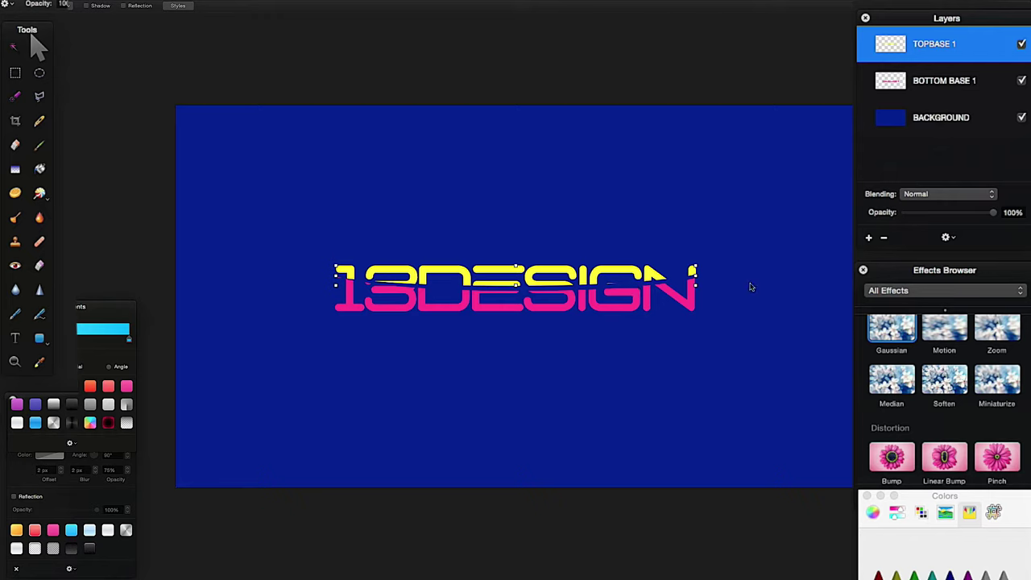
key("Left")
key("Left")
key("Left")
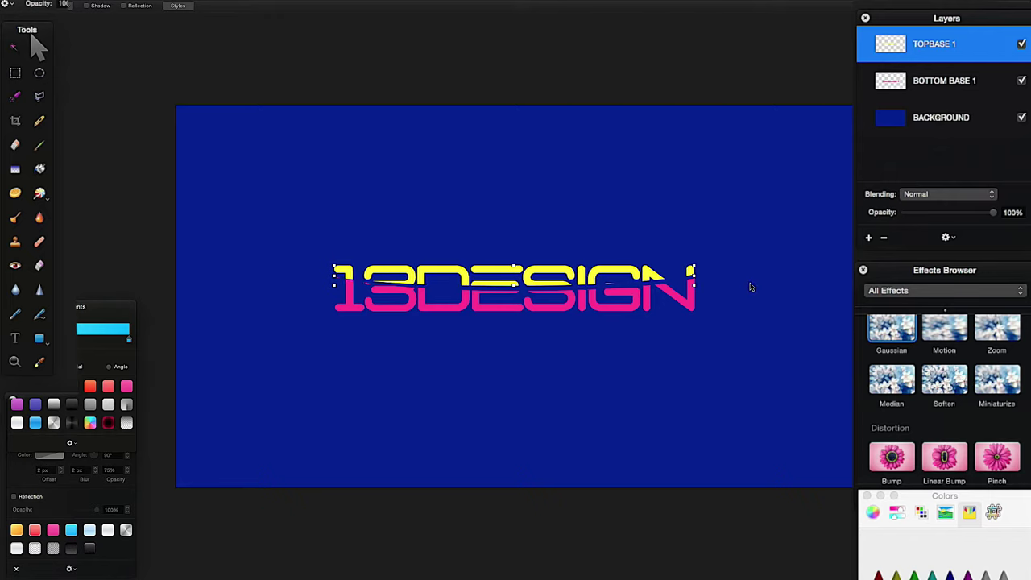
key("Right")
Create a new layer above TOPBASE 1, fill the upper-half letter shapes with the background's dark blue, and deselect
left_click(869, 237)
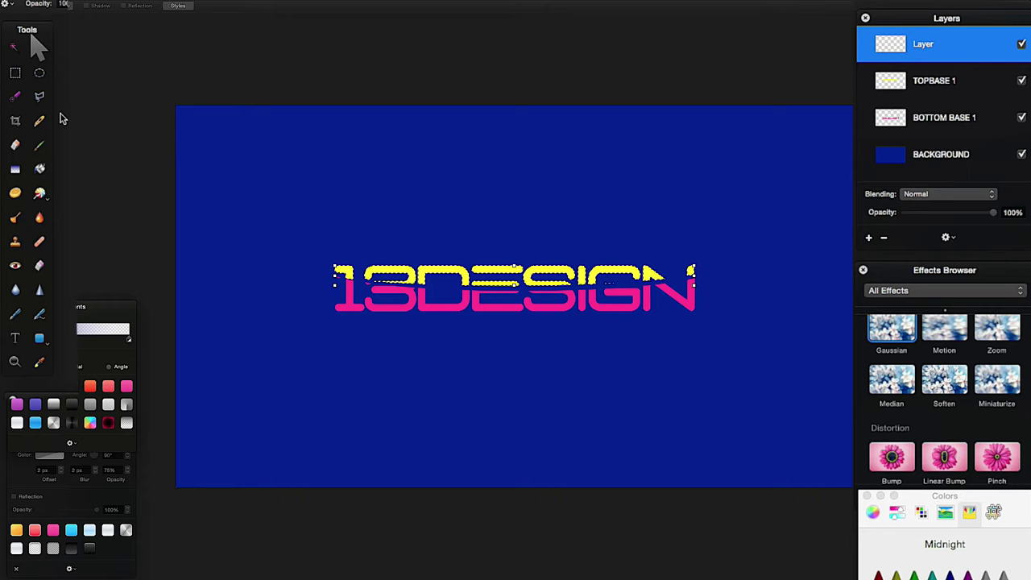
left_click(39, 168)
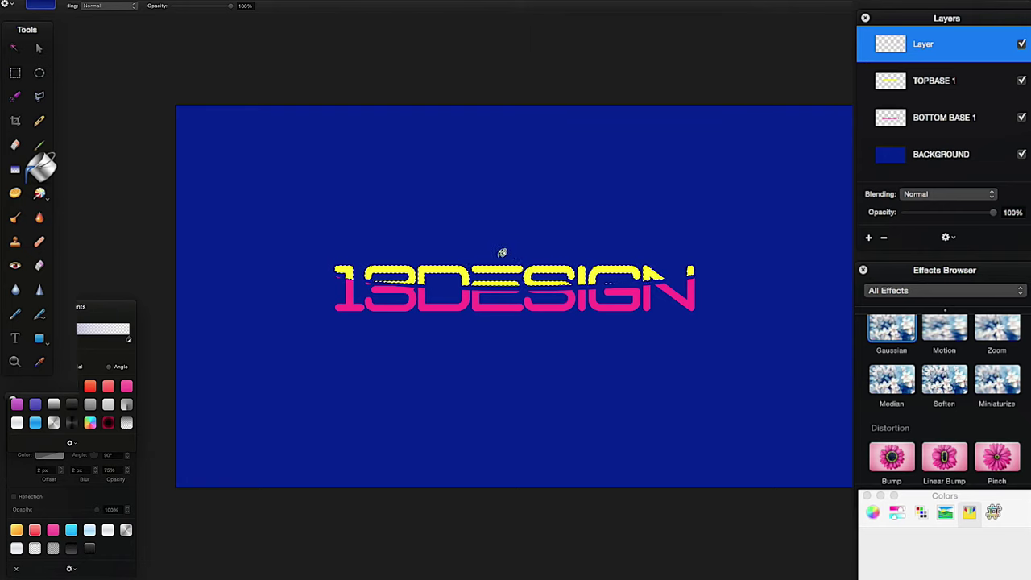
left_click(461, 268)
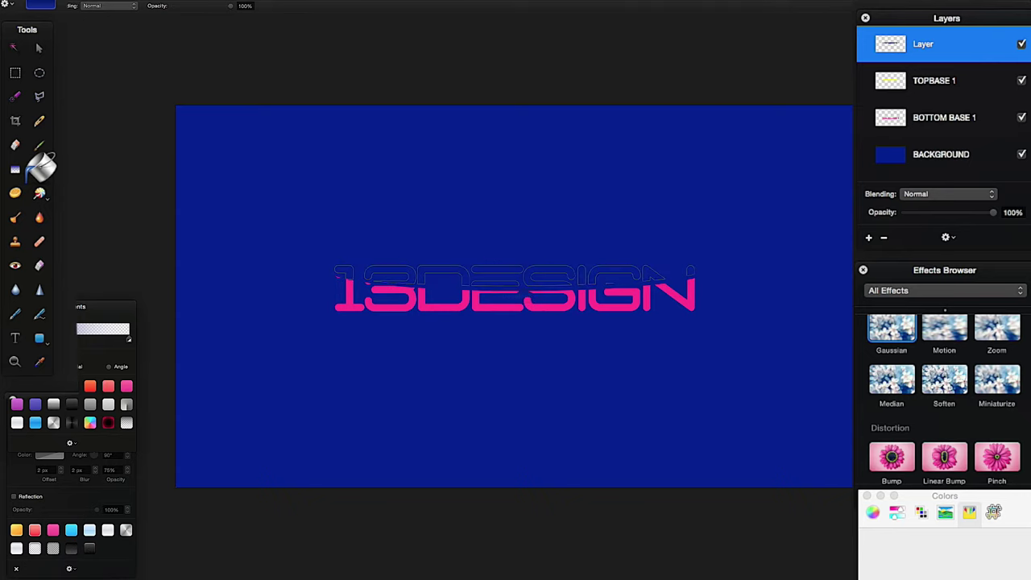
Rename the new blue upper-half layer as TOP LAYER
left_click(930, 82)
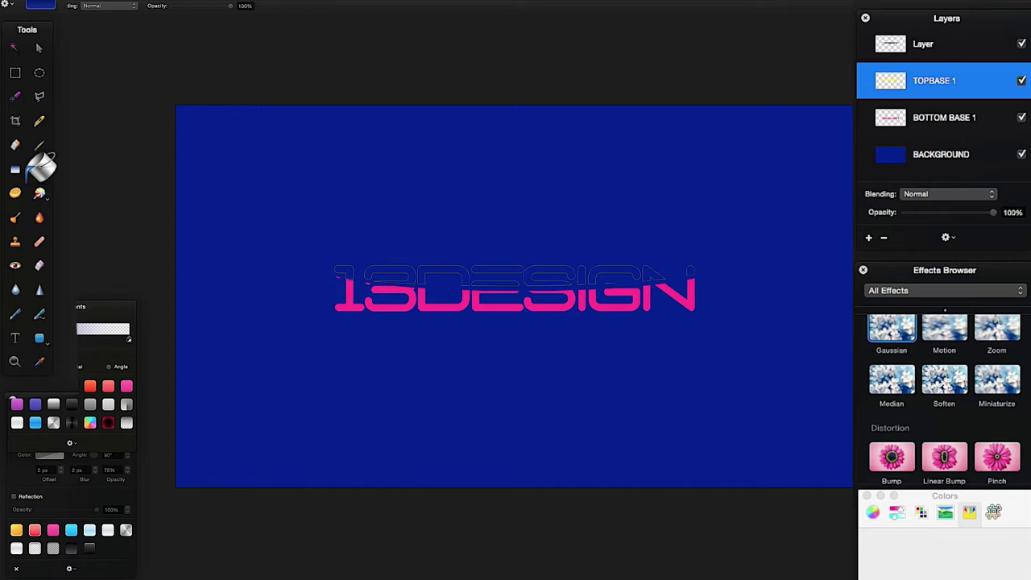
left_click(925, 42)
left_click(928, 43)
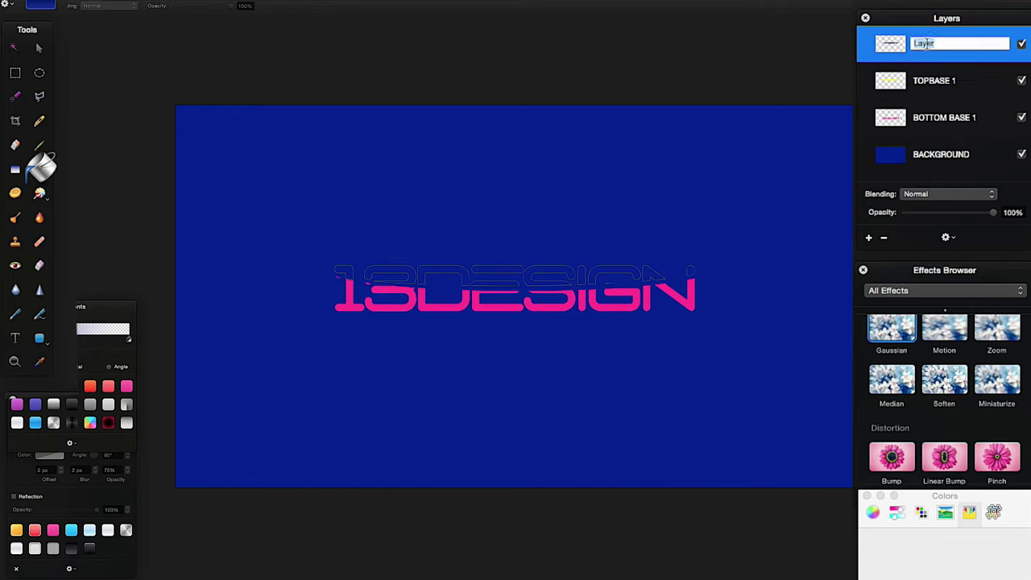
type("TO")
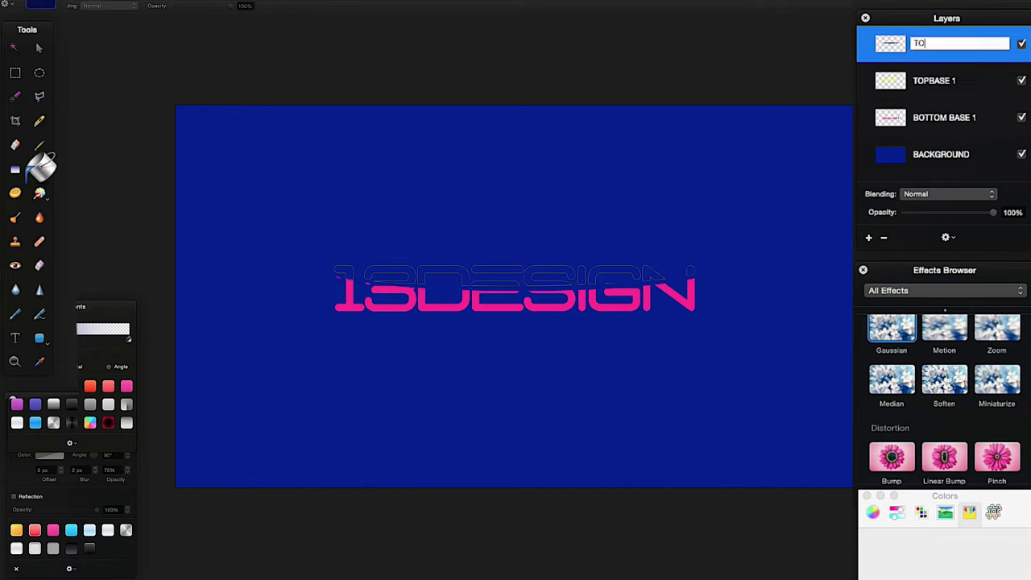
type("P LAYER")
left_click(37, 48)
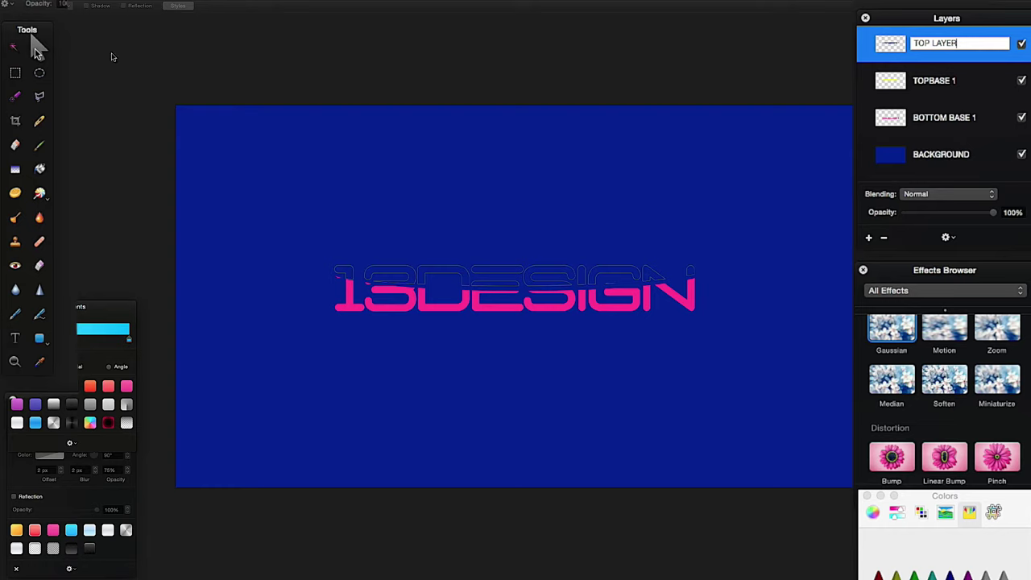
Load the BOTTOM BASE 1 shapes as a selection, fill them with dark blue on a new layer above it, and deselect
left_click(930, 83)
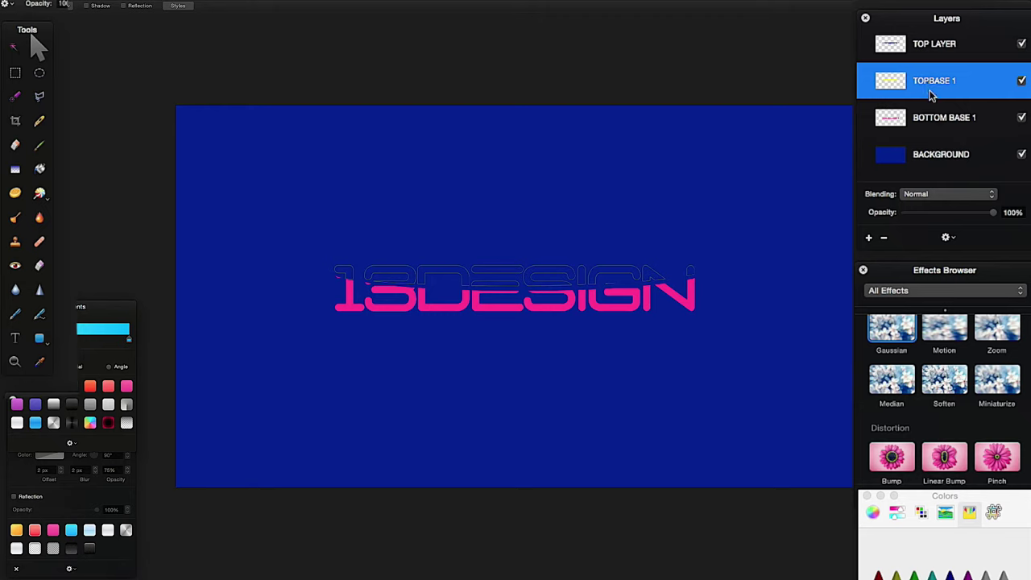
left_click(926, 119)
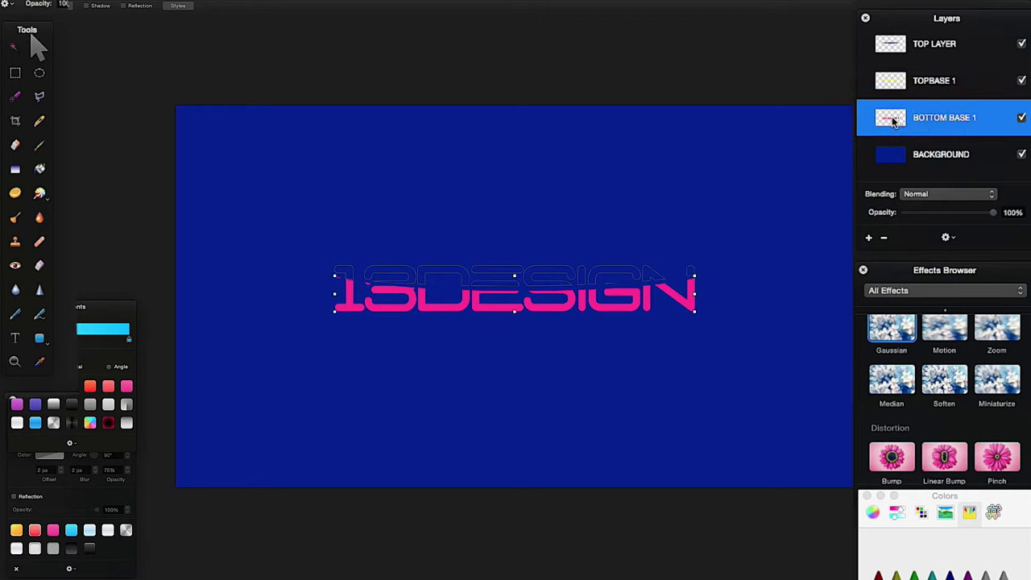
left_click(869, 238)
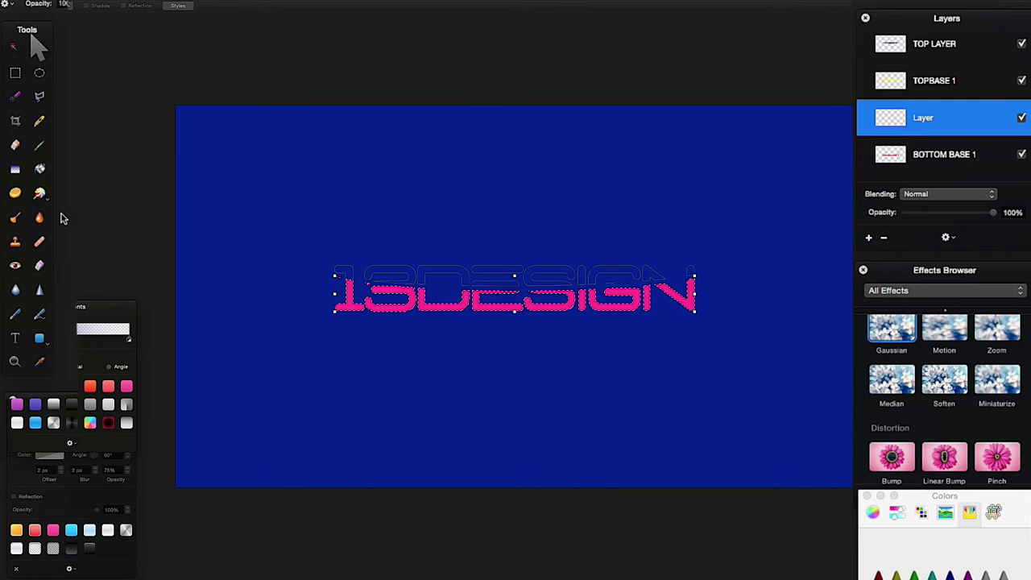
left_click(40, 171)
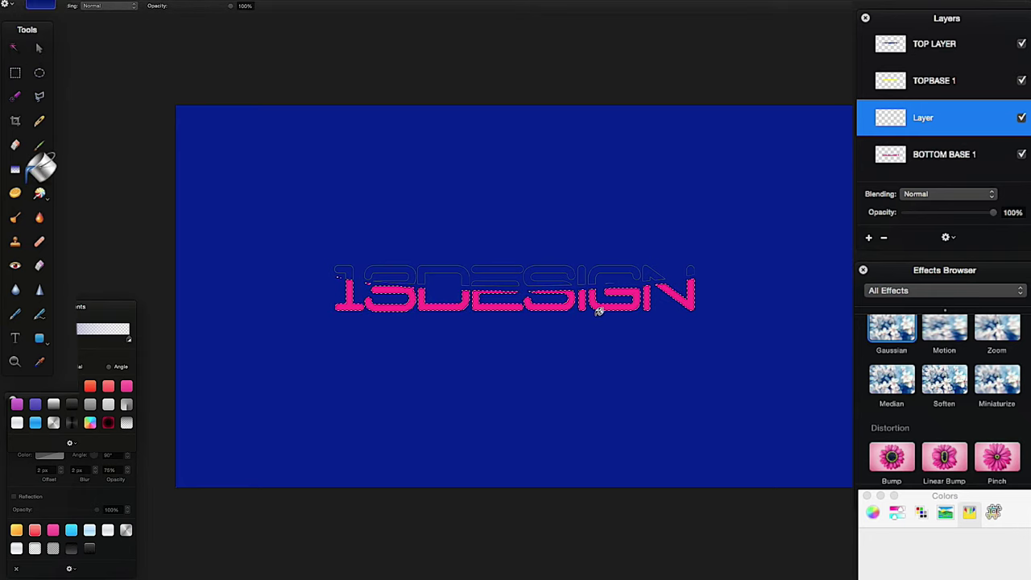
left_click(561, 294)
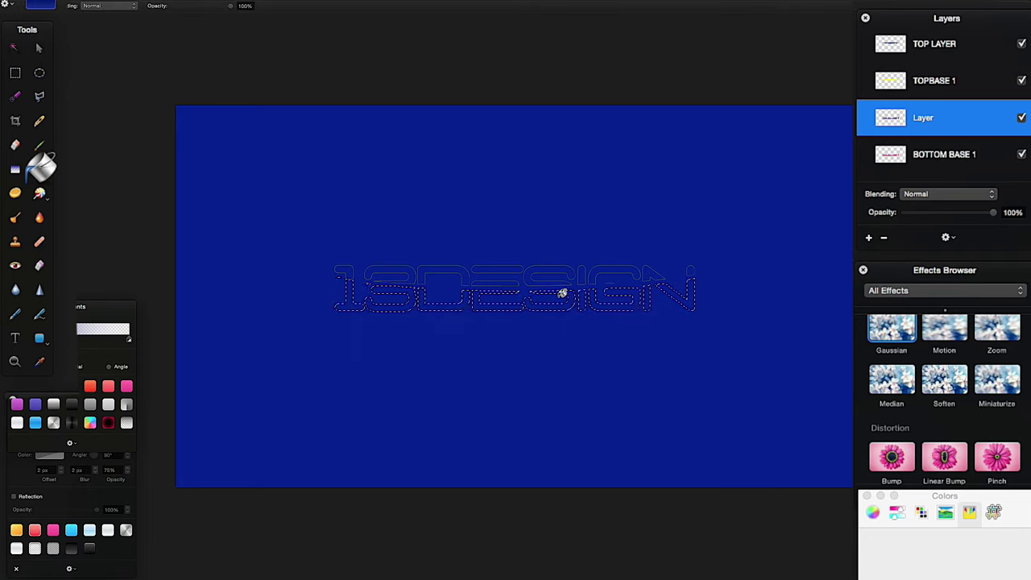
key("super+d")
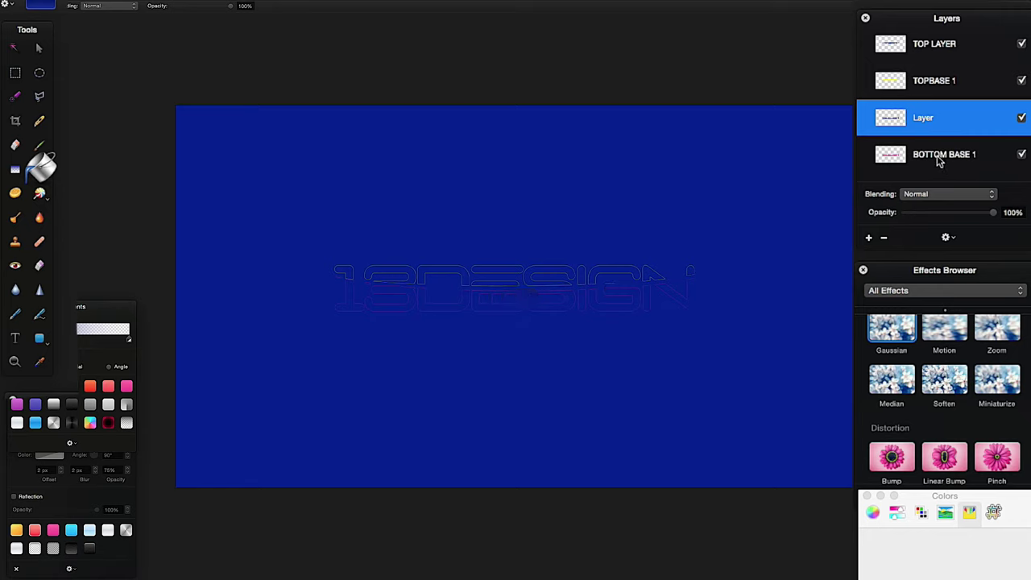
Rename the new blue lower-half layer as BOTTOM LAYER
double_click(926, 118)
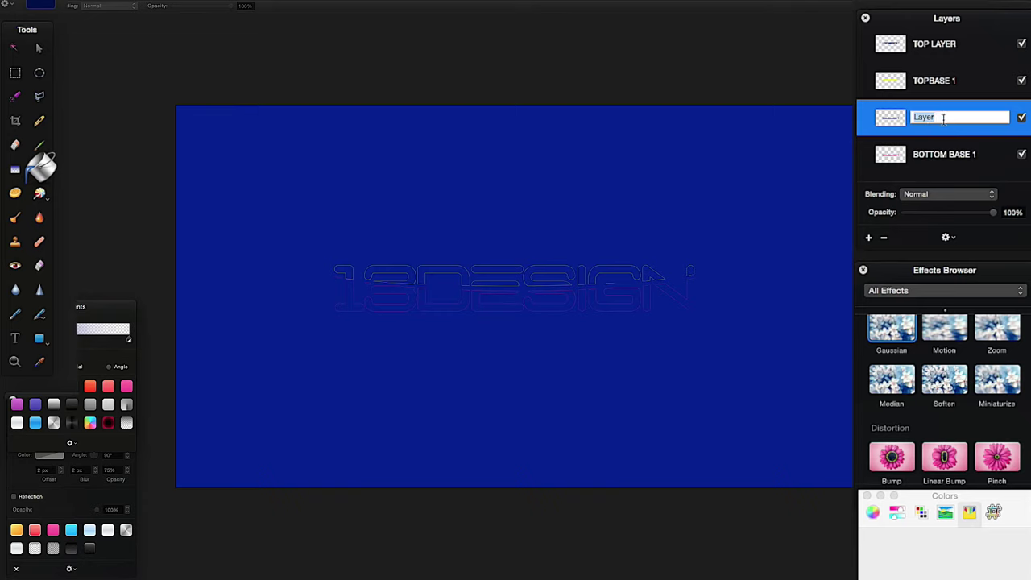
type("BOTTOM LAYER")
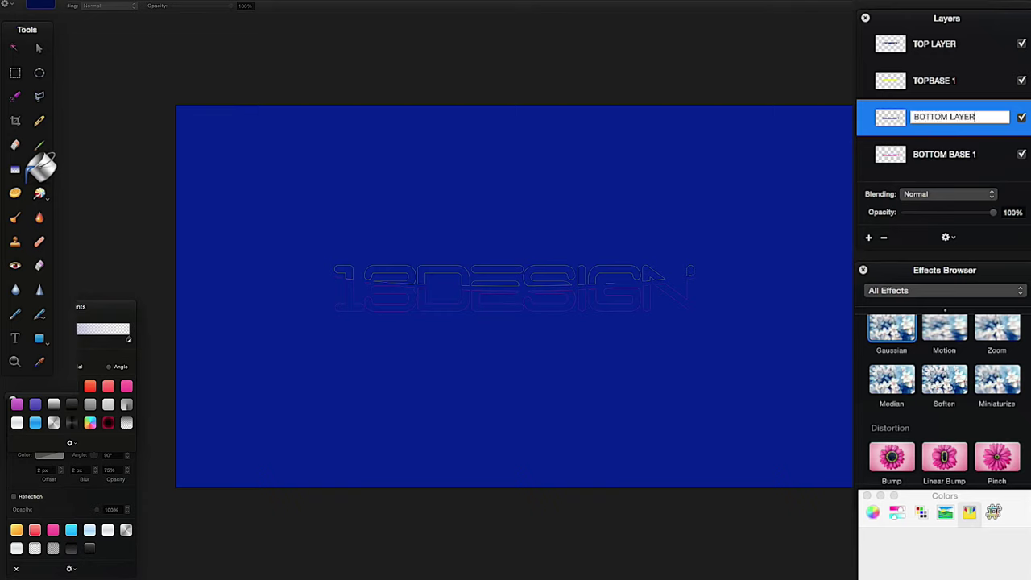
left_click(38, 49)
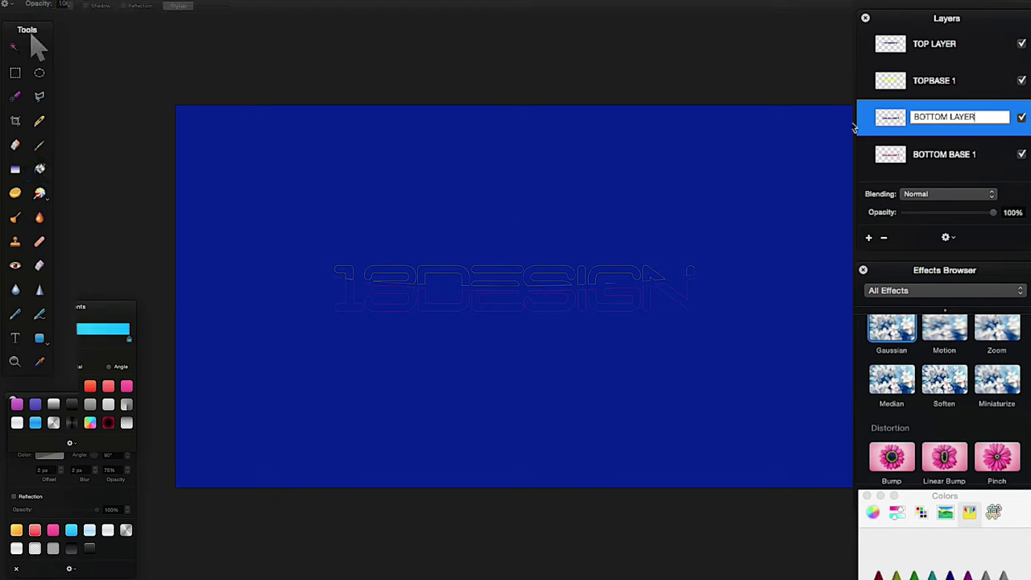
Apply a Gaussian Blur with a 5.8 px radius to the TOPBASE 1 layer
left_click(931, 48)
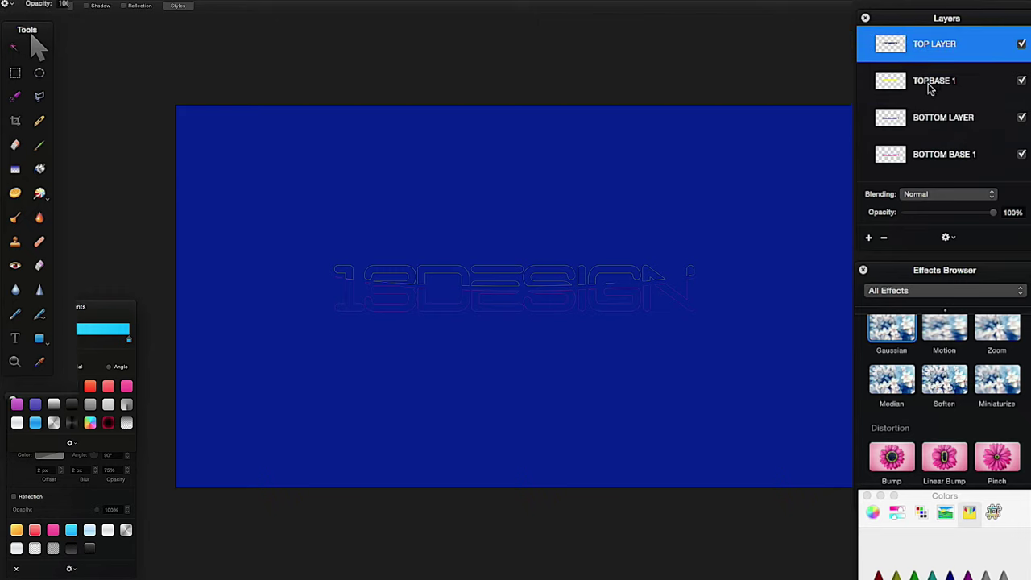
left_click(927, 83)
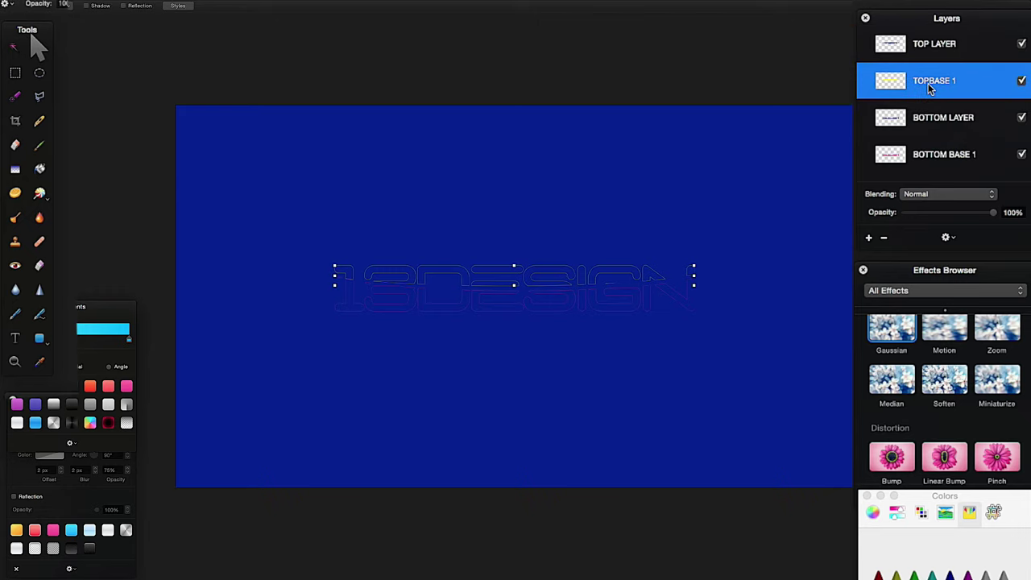
scroll(936, 364, "up", 2)
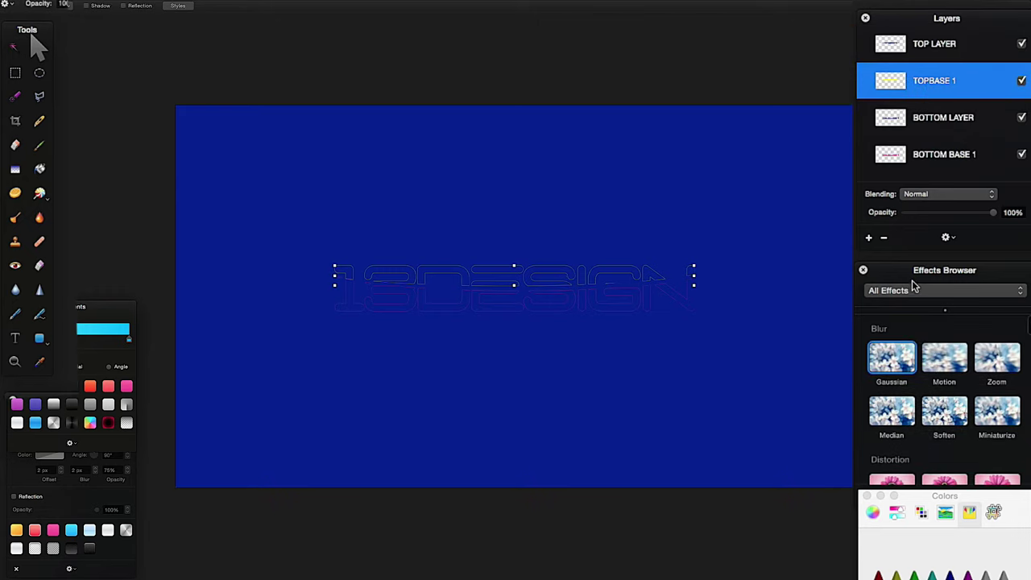
mouse_move(909, 278)
left_mouse_down()
mouse_move(919, 255)
mouse_move(915, 268)
left_mouse_up()
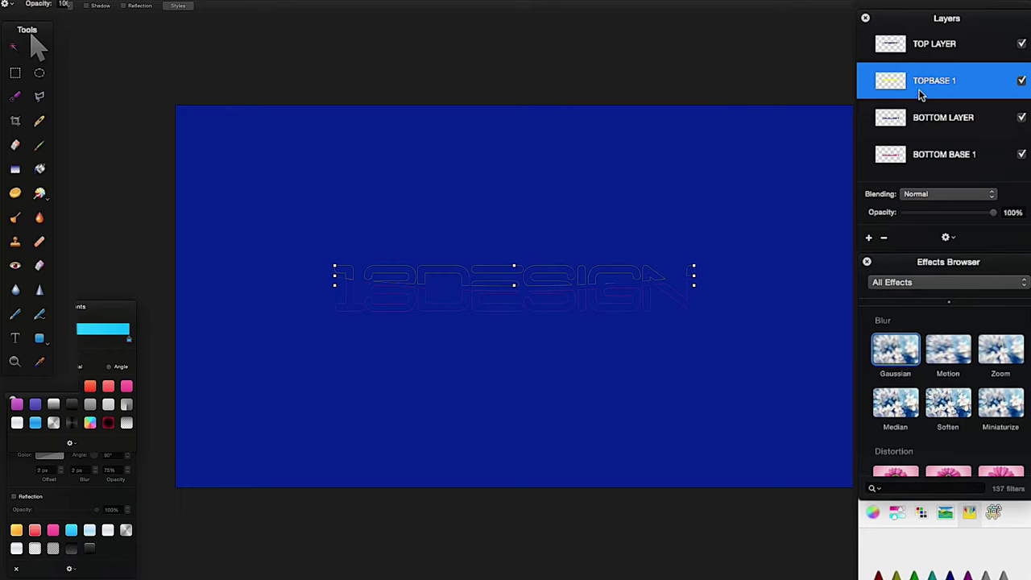
double_click(895, 349)
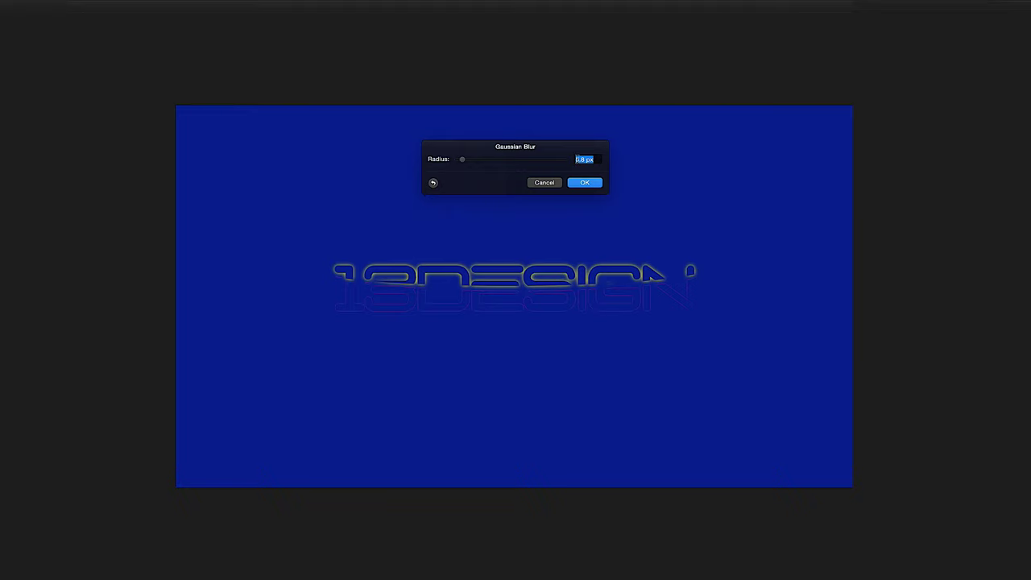
left_click(585, 183)
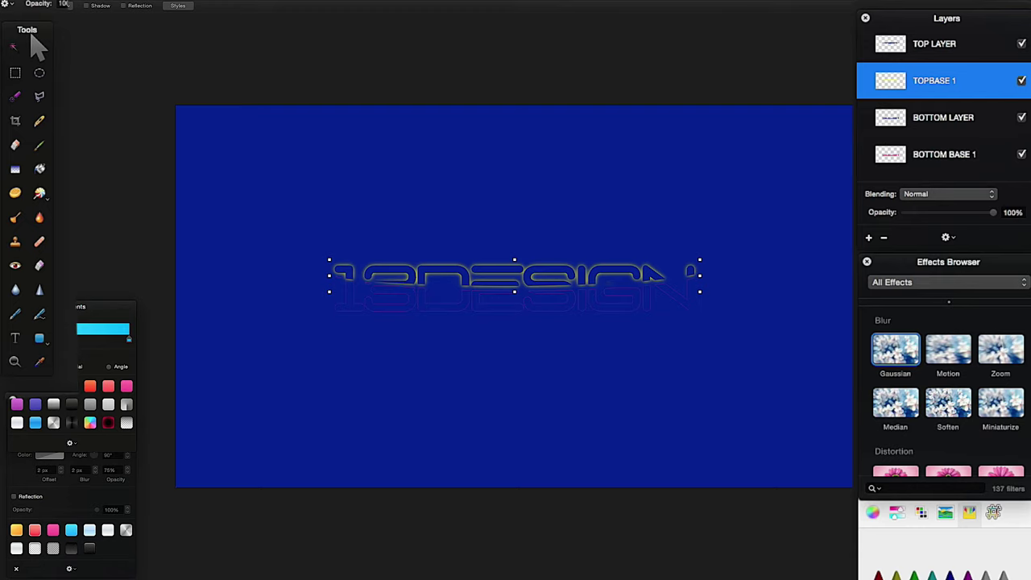
Apply a Gaussian Blur with a 5.8 px radius to the BOTTOM BASE 1 layer
left_click(899, 164)
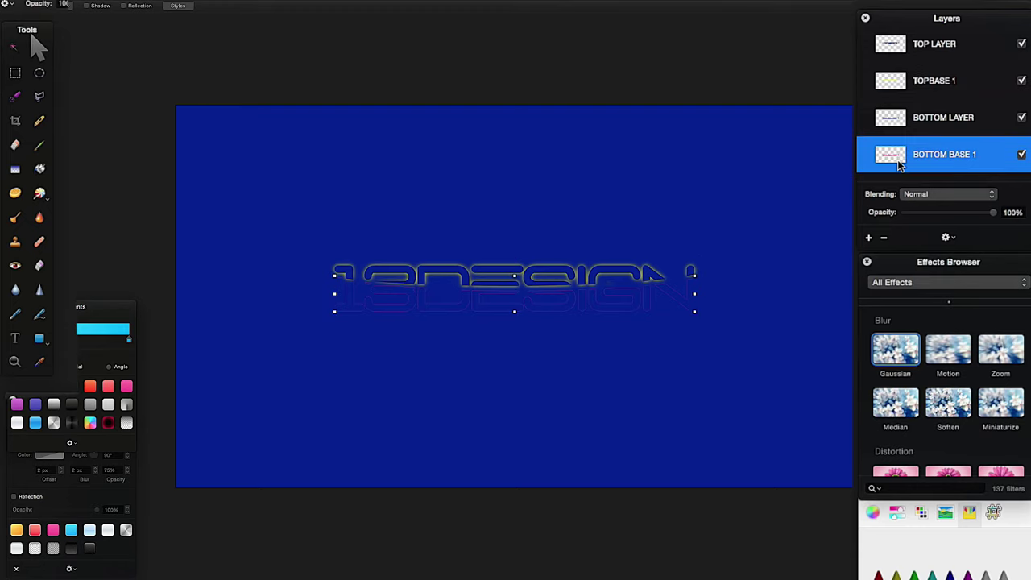
double_click(895, 349)
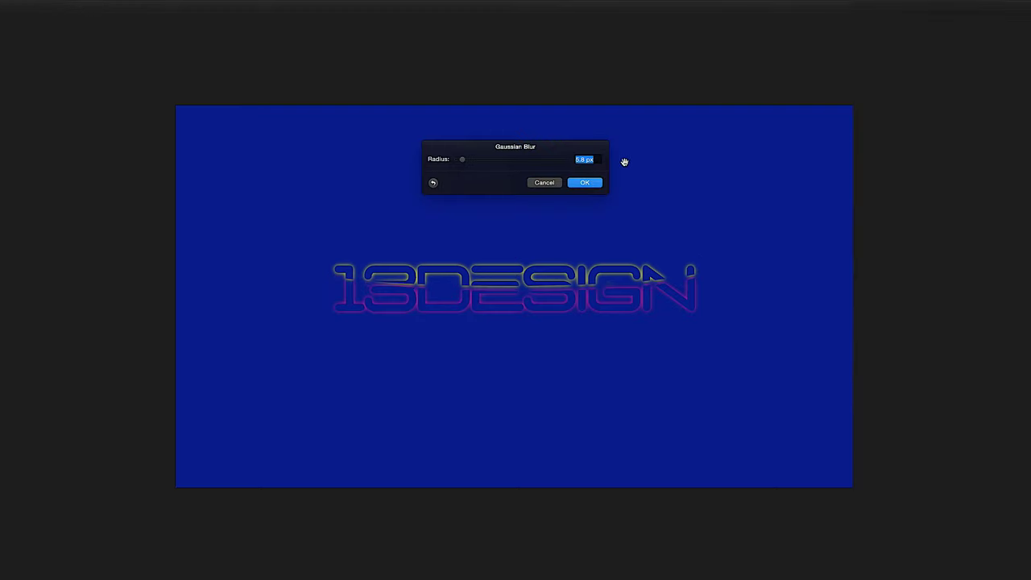
left_click(584, 183)
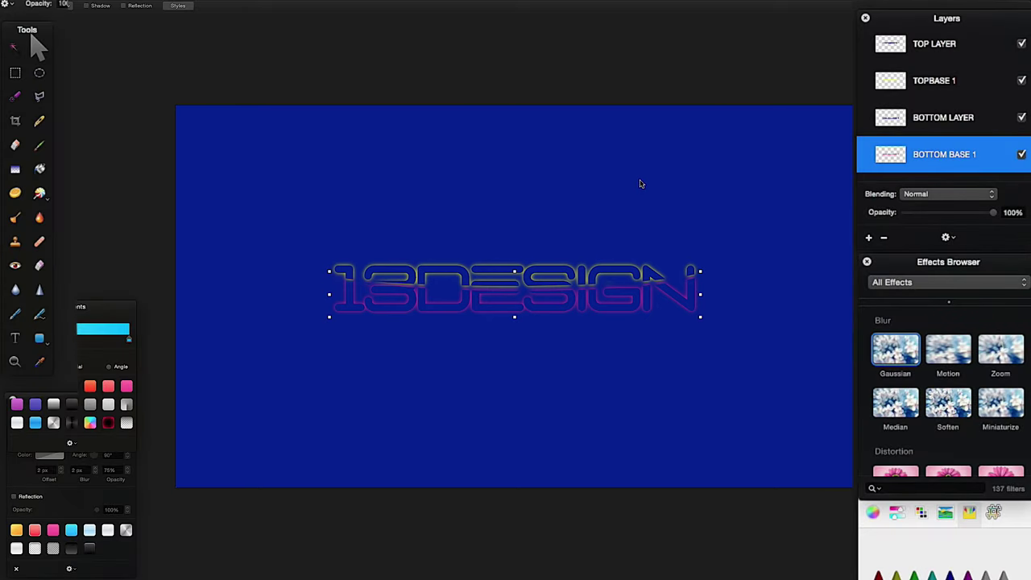
Duplicate the BOTTOM BASE 1 and TOPBASE 1 glow layers to intensify both blurred outlines
right_click(912, 159)
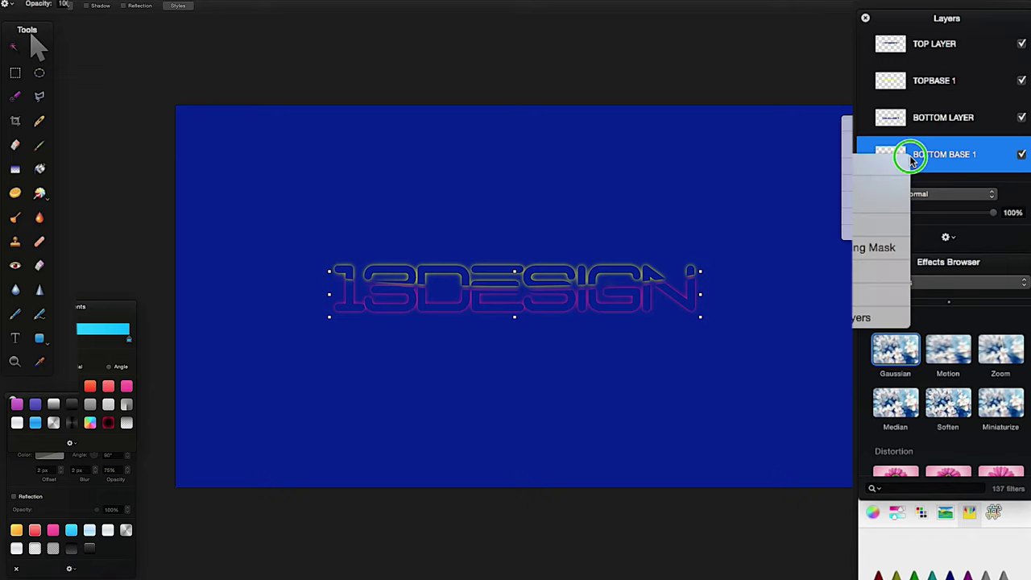
left_click(876, 187)
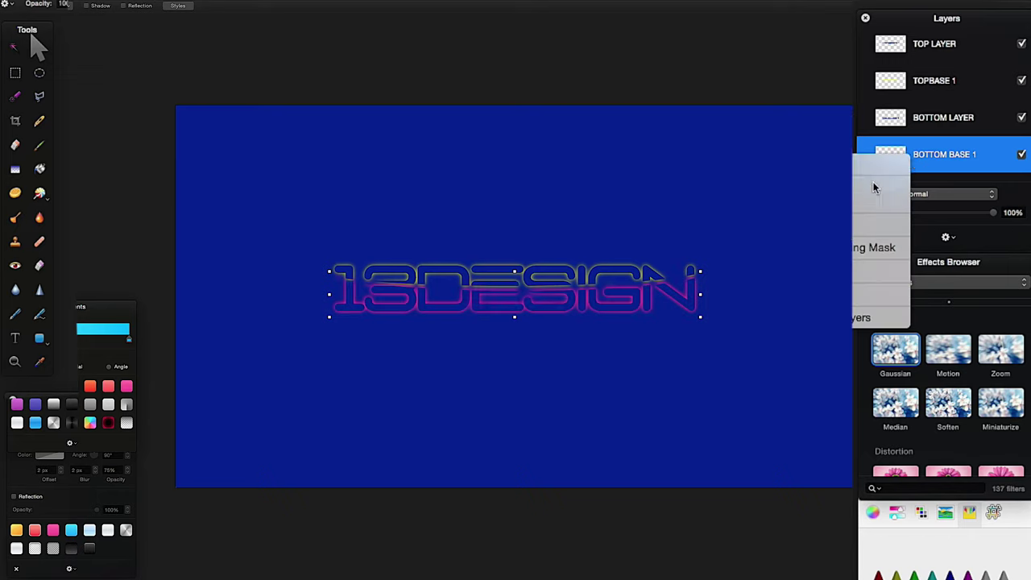
left_click(924, 89)
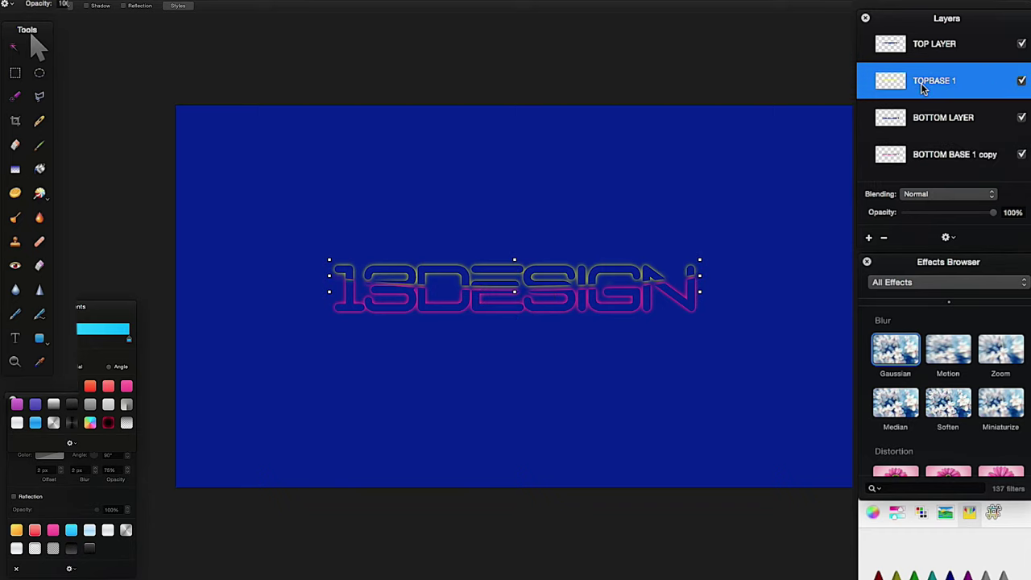
right_click(924, 89)
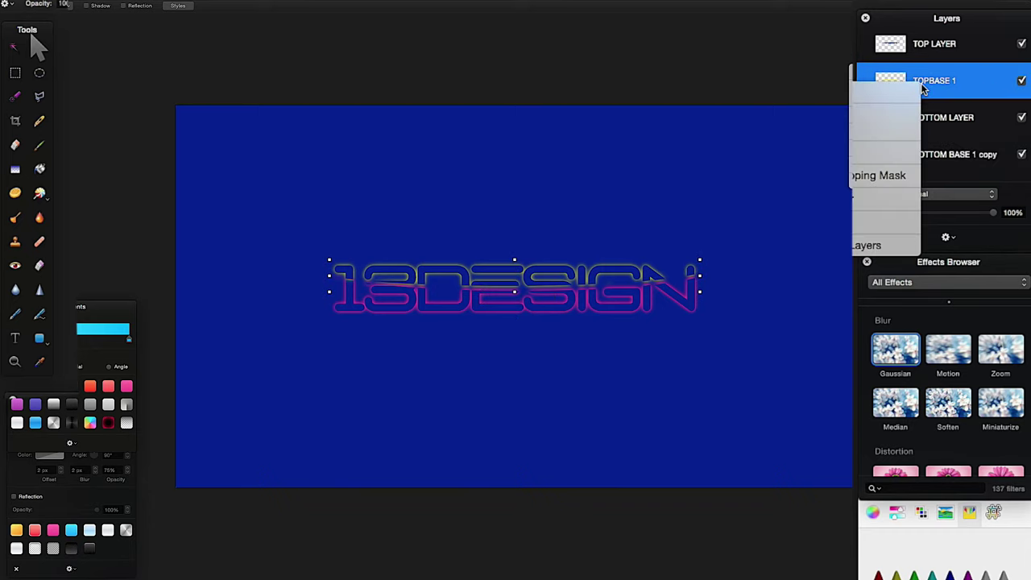
left_click(875, 119)
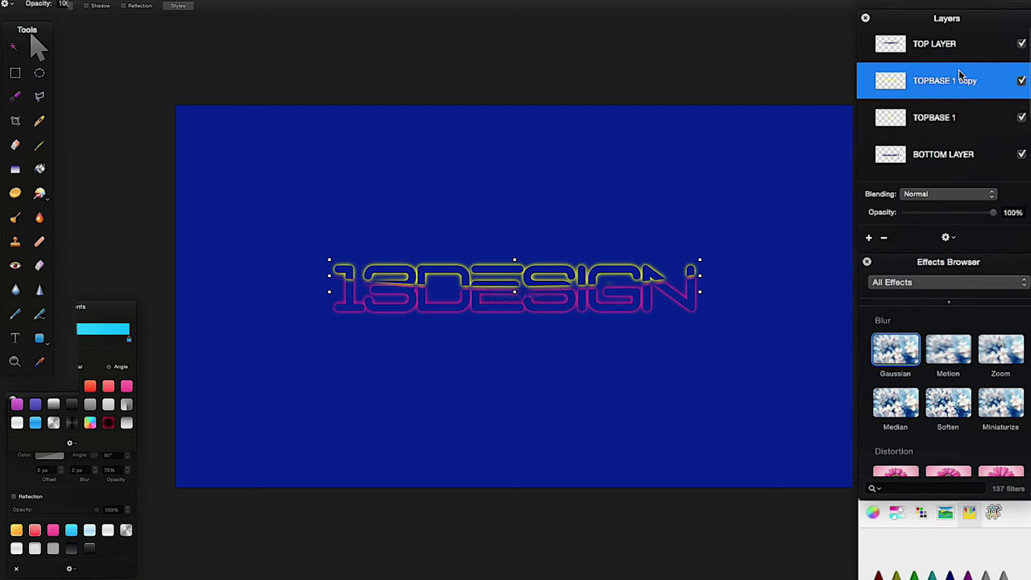
Group TOP LAYER, TOPBASE 1 copy and TOPBASE 1, and name the group TOP
left_click(943, 49)
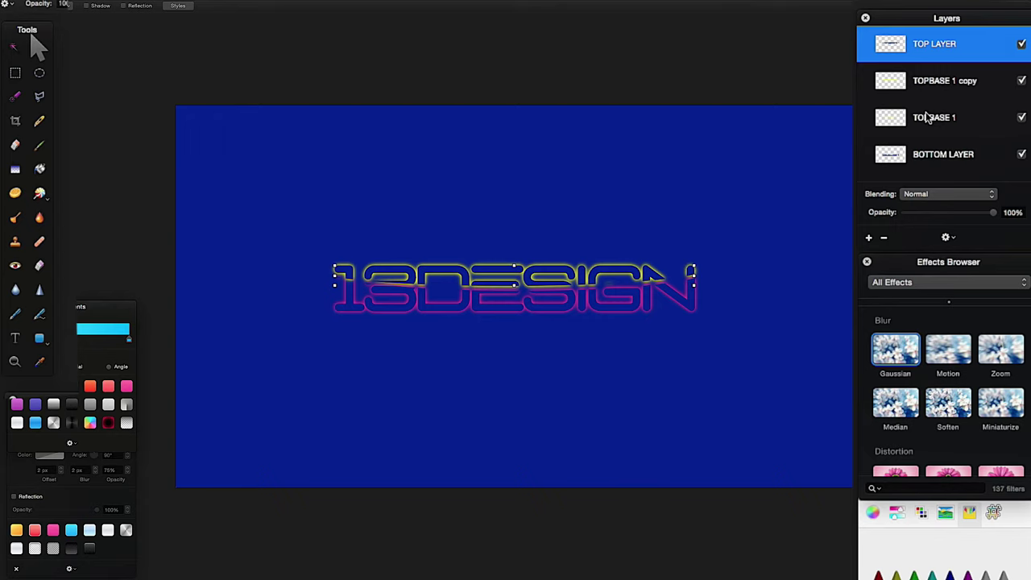
left_click(928, 118, "shift")
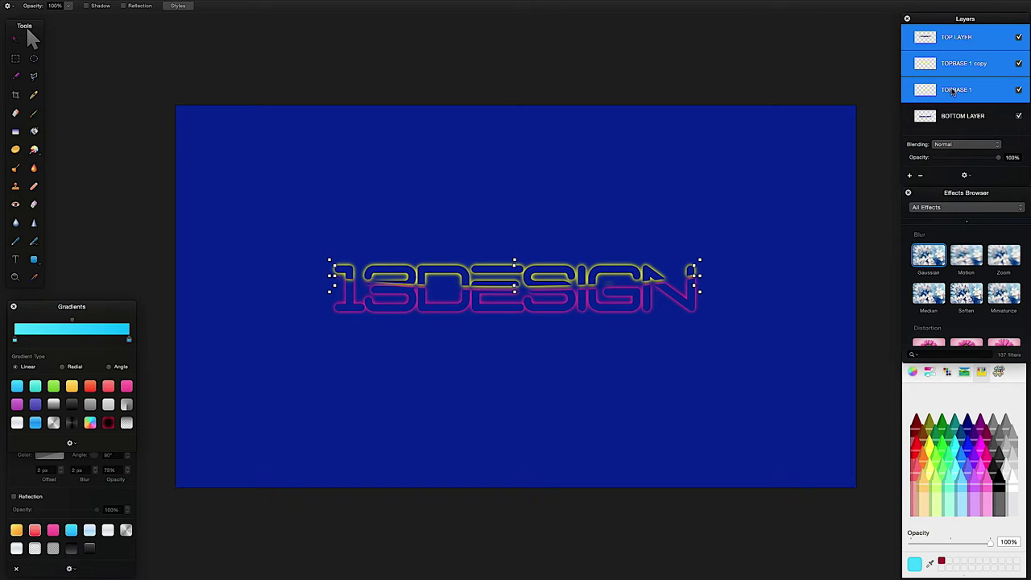
right_click(952, 91)
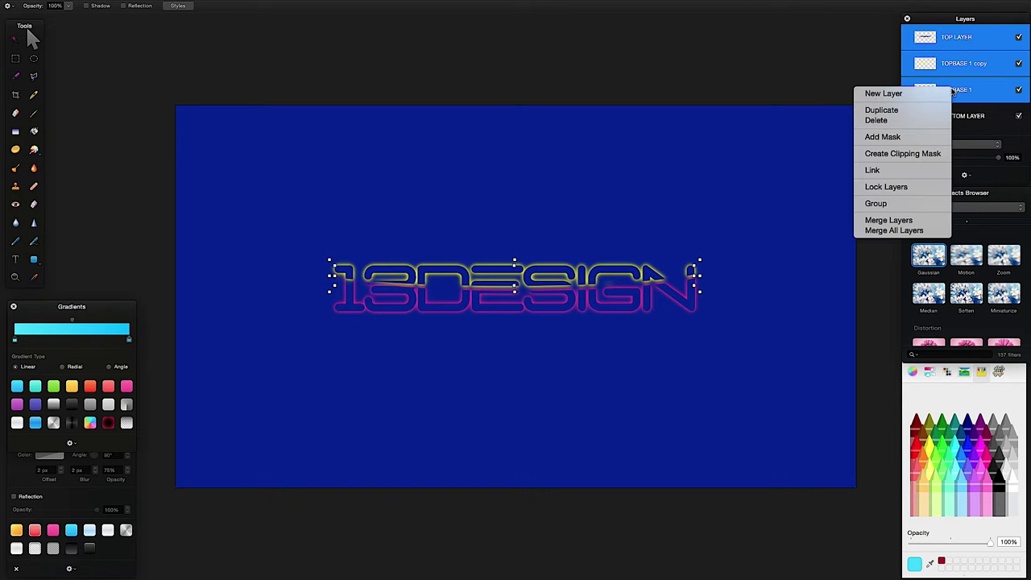
left_click(920, 210)
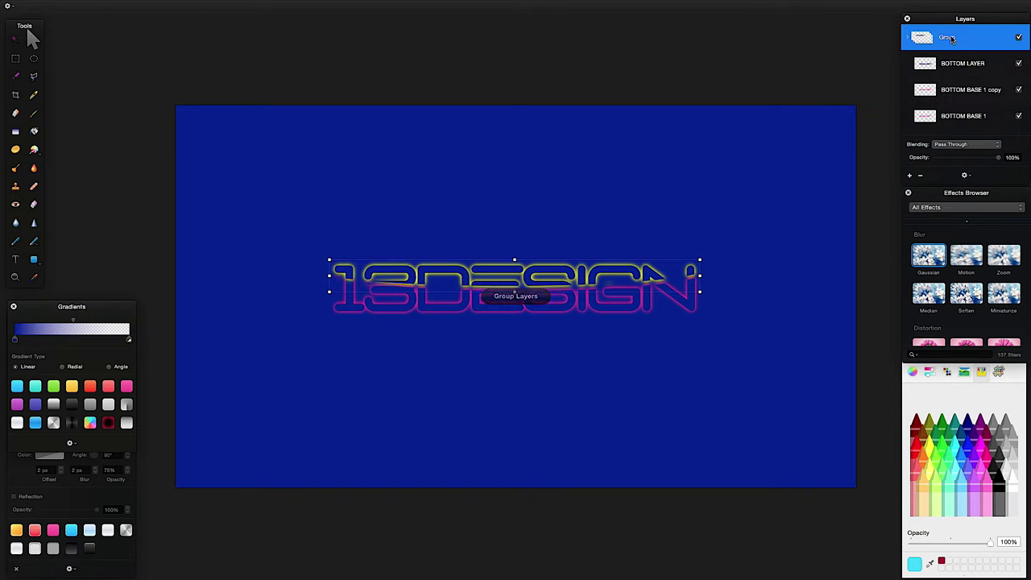
double_click(951, 37)
type("TOP")
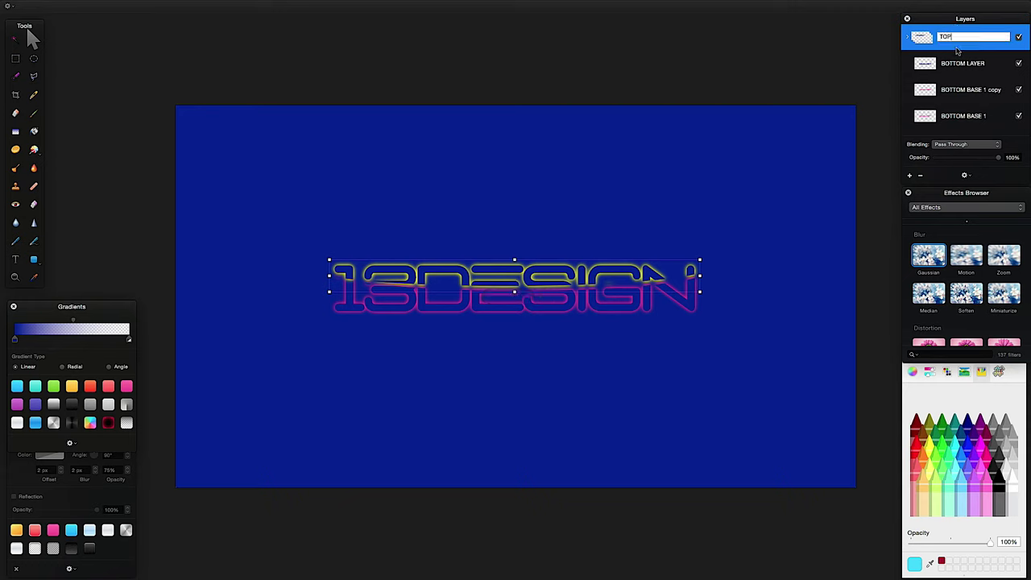
Group BOTTOM LAYER, BOTTOM BASE 1 copy and BOTTOM BASE 1, and name the group BOTTOM
left_click(960, 63)
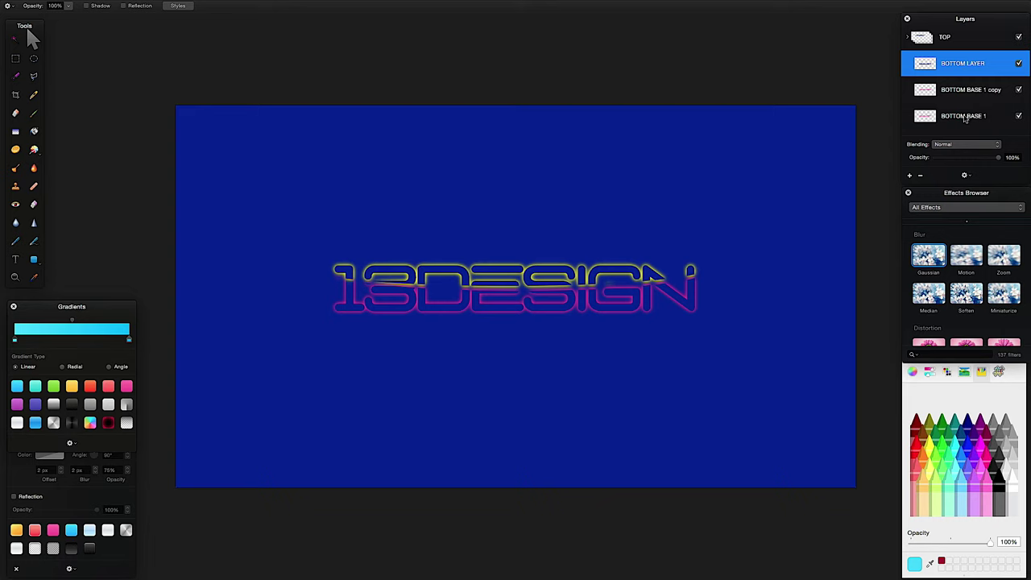
left_click(965, 117, "shift")
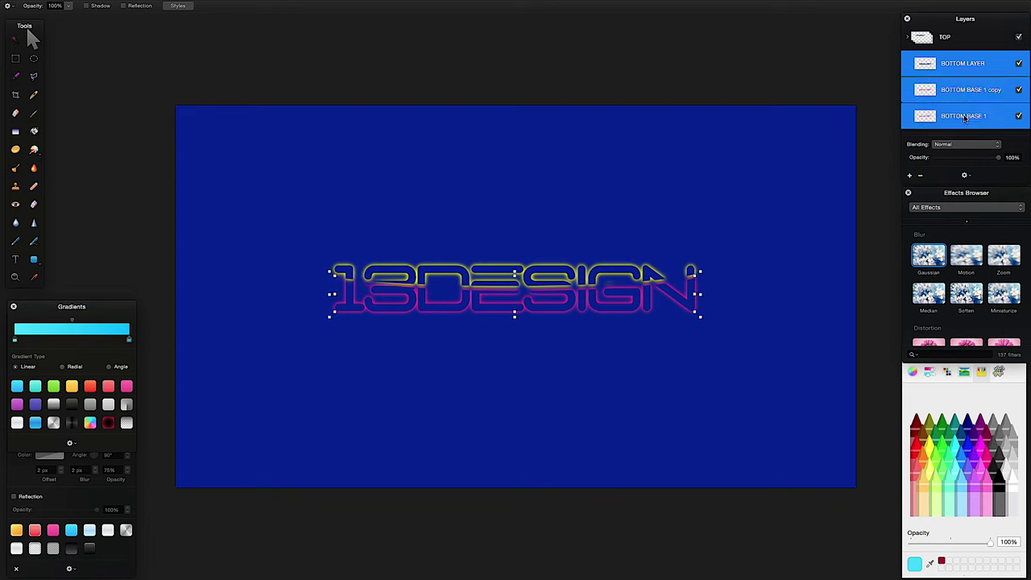
right_click(965, 118)
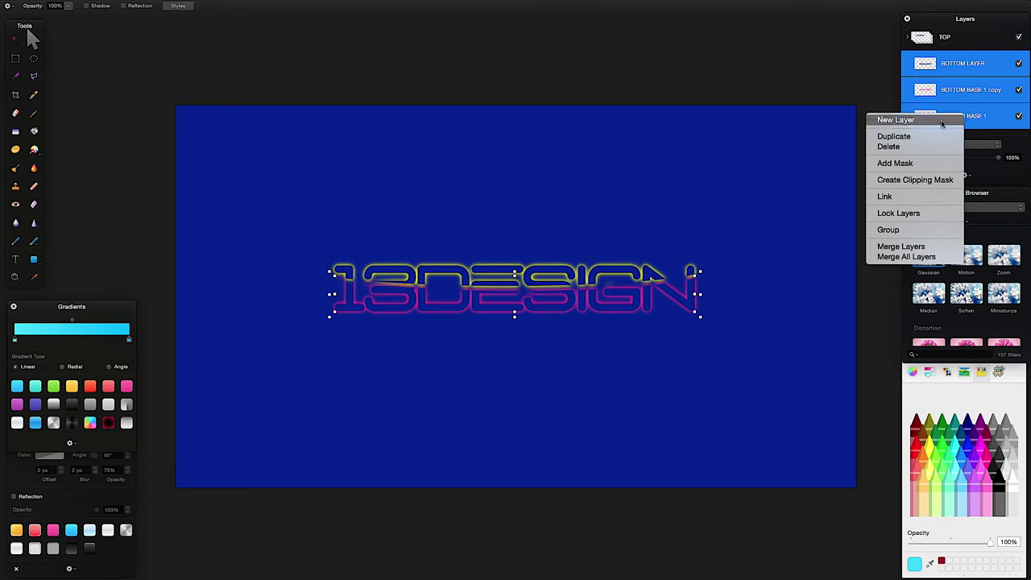
left_click(931, 233)
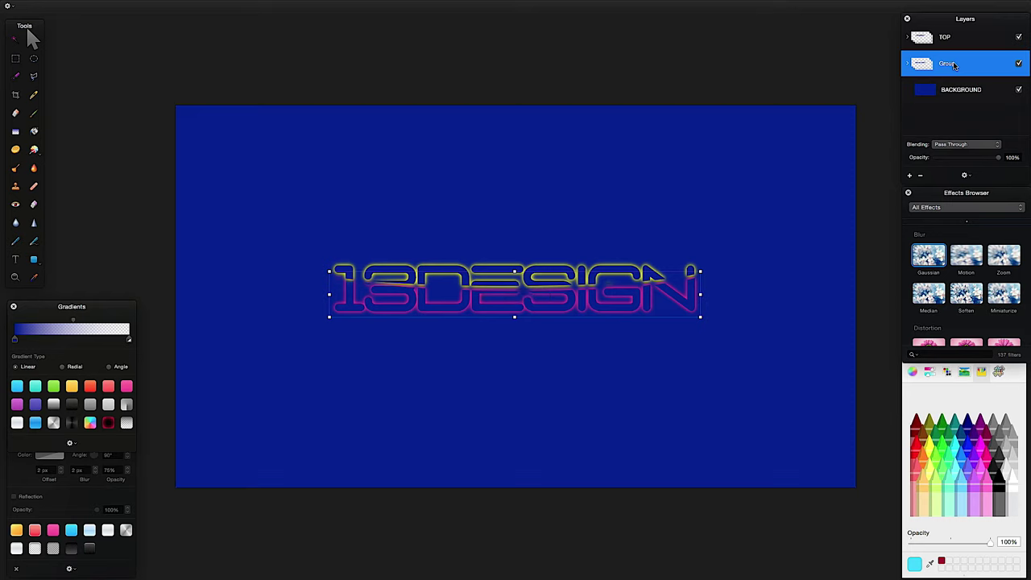
double_click(953, 61)
type("BOTTOM")
key("Return")
left_click(690, 127)
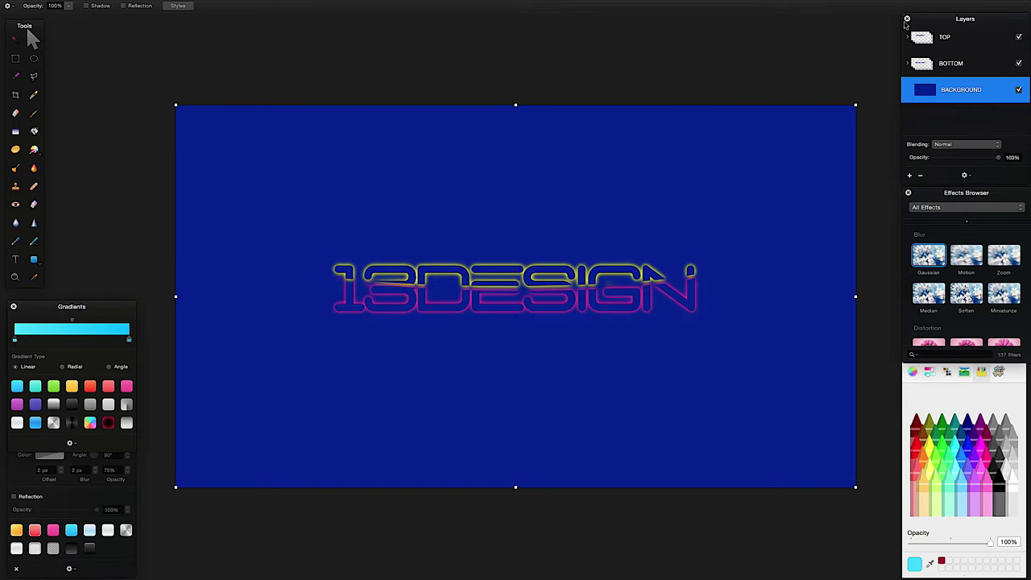
Move the TOP group slightly up and the BOTTOM group slightly down, leaving a narrow gap between the letter halves
left_click(932, 42)
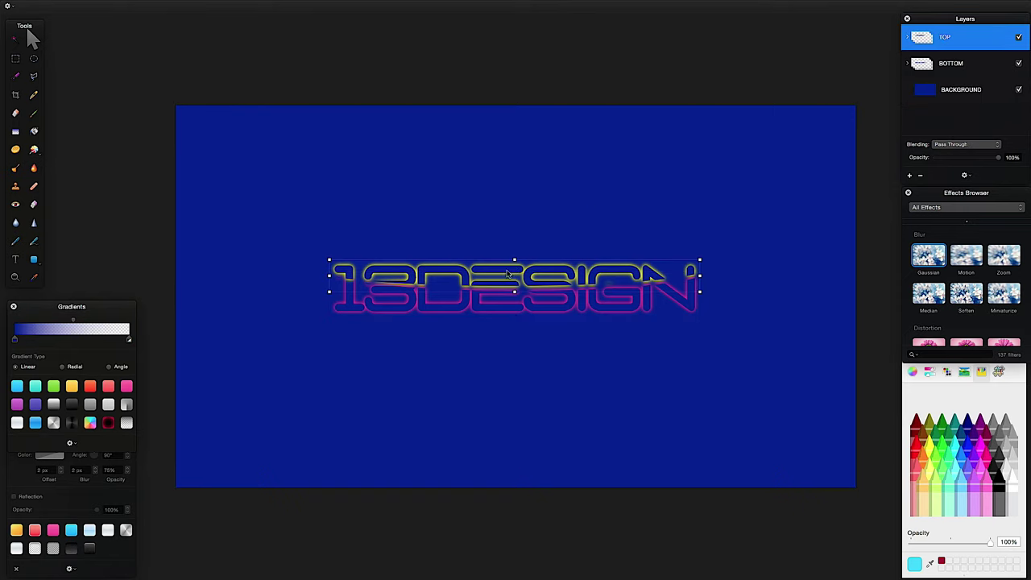
left_click_drag(517, 274, 508, 260)
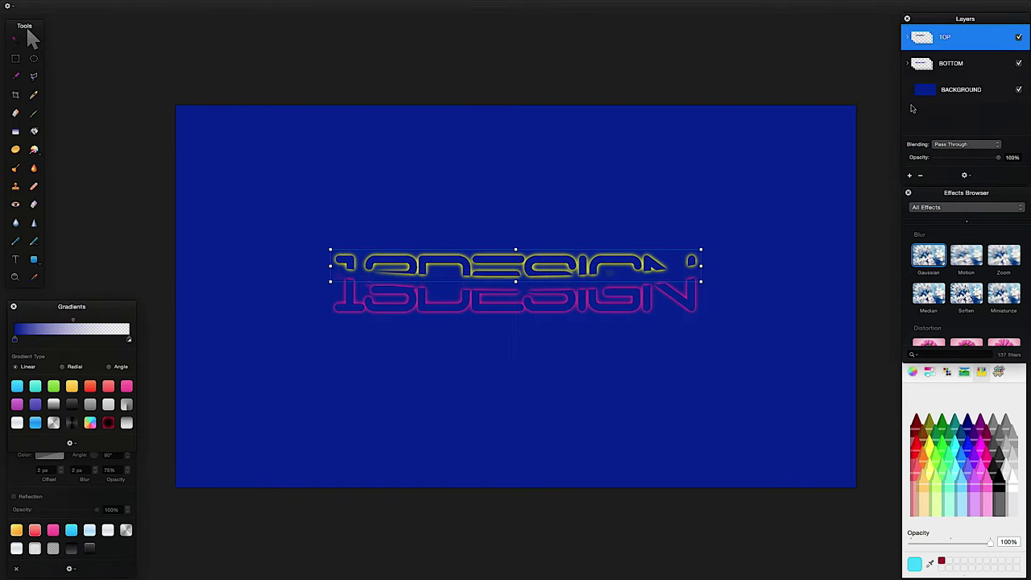
left_click(496, 305)
left_click_drag(496, 304, 491, 301)
left_click(757, 171)
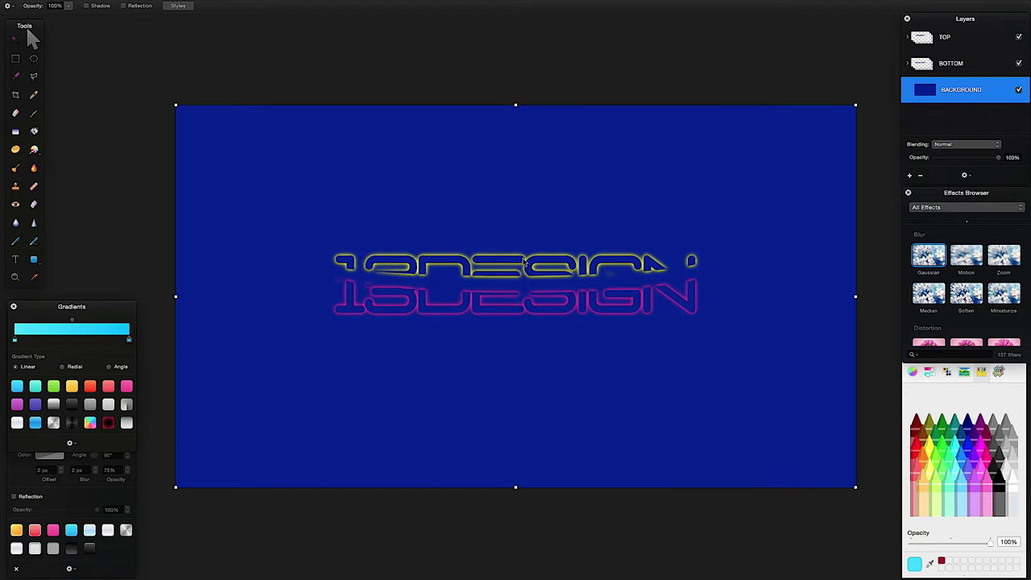
mouse_move(522, 258)
left_mouse_down()
mouse_move(521, 274)
mouse_move(523, 262)
left_mouse_up()
left_click(541, 208)
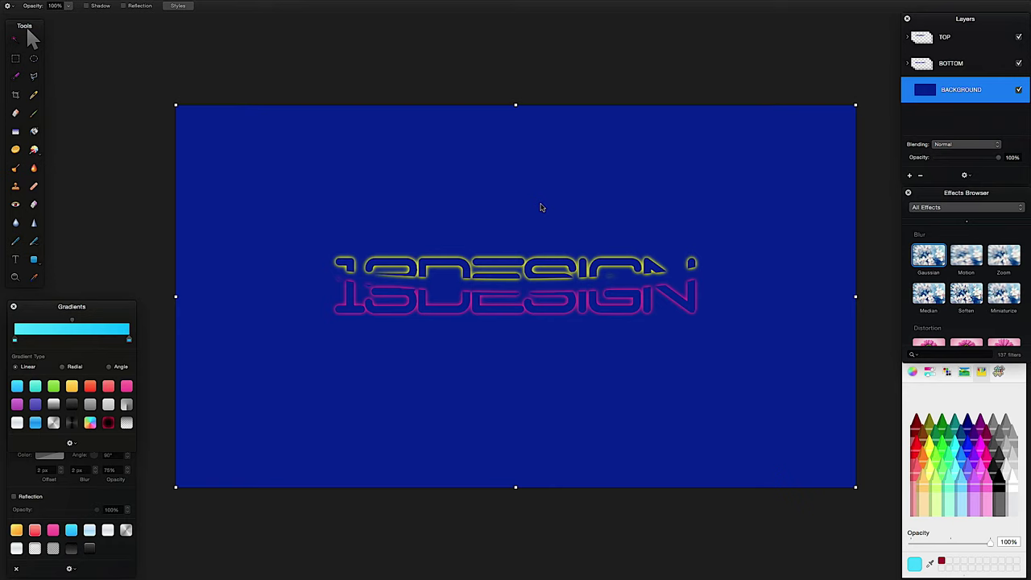